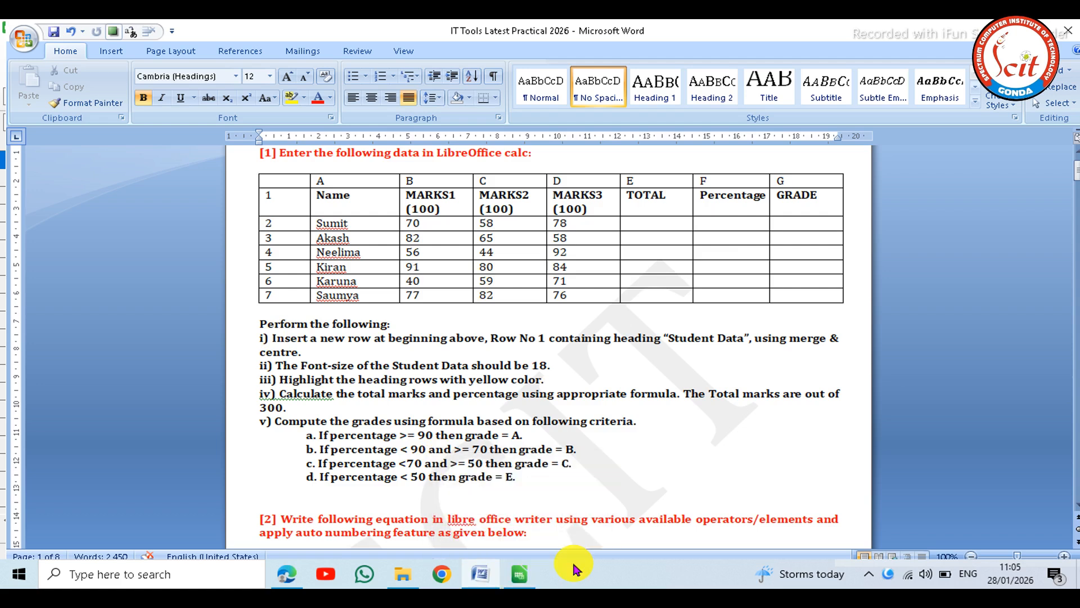
Step: Switch to the blank LibreOffice Calc spreadsheet and resize its window to sit beside the Word exercise document
click(520, 574)
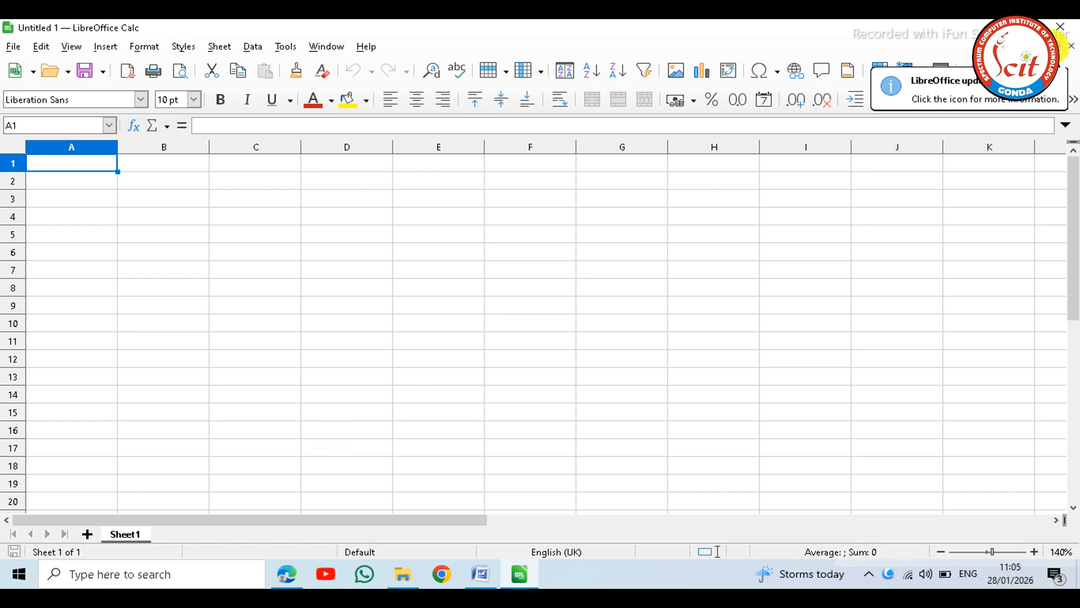
click(1023, 27)
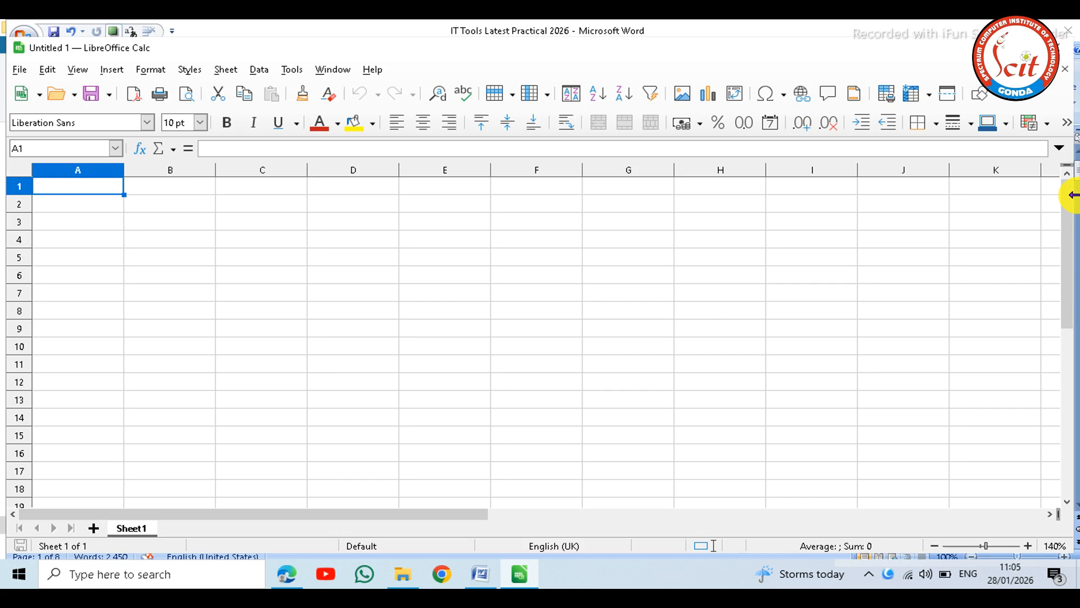
drag(1072, 194, 619, 284)
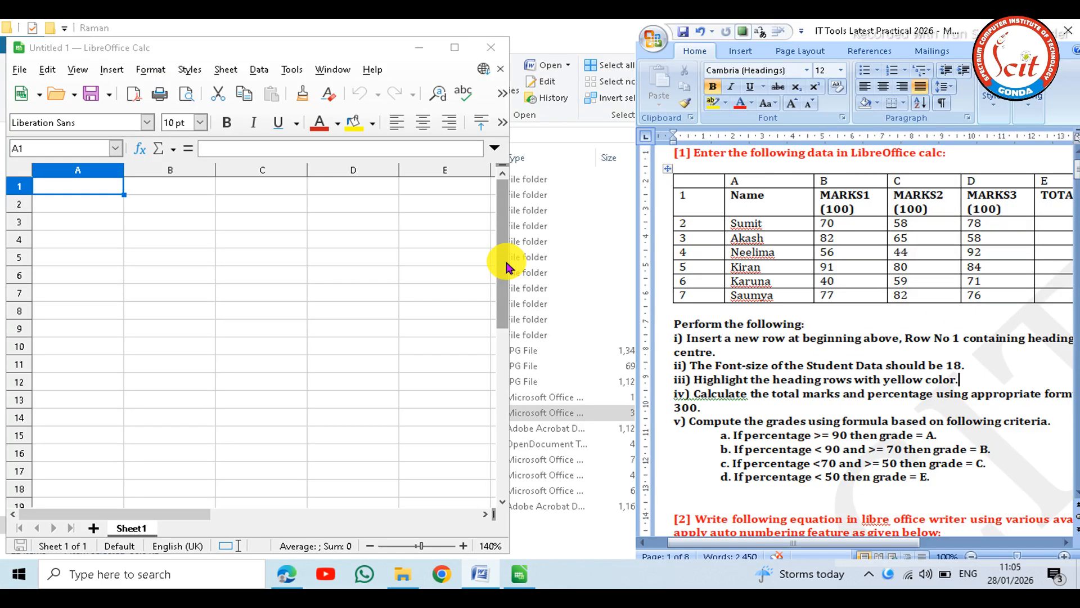
drag(509, 267, 625, 259)
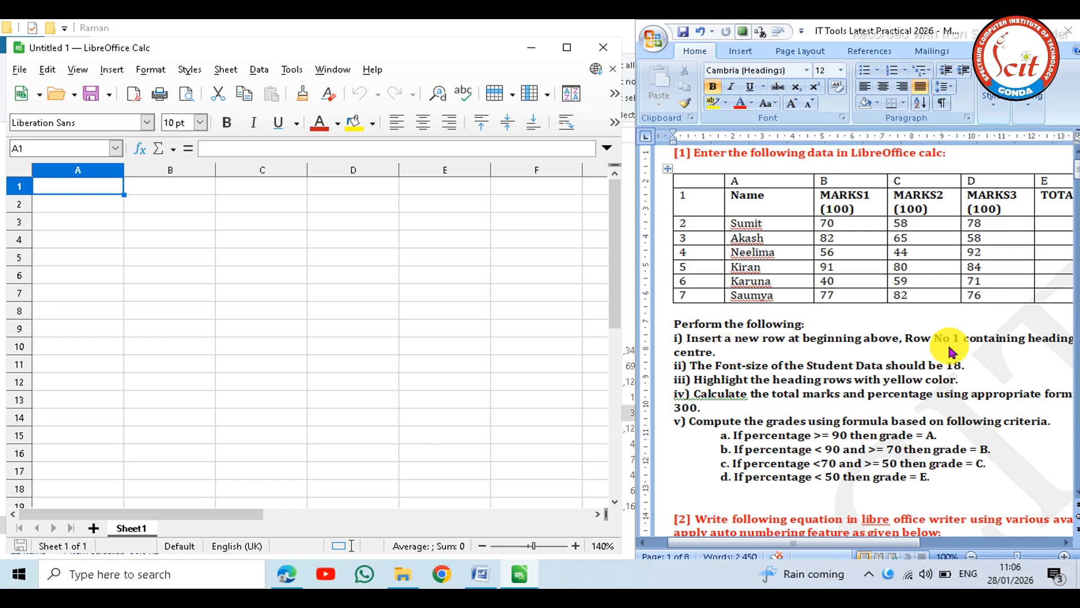
key(Right)
key(Right)
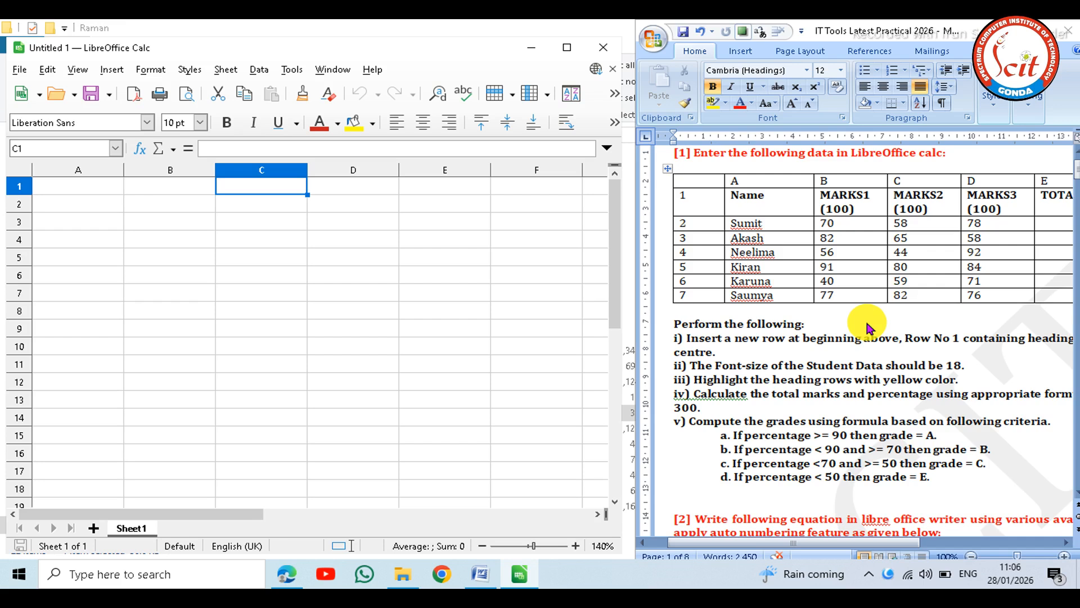
click(867, 324)
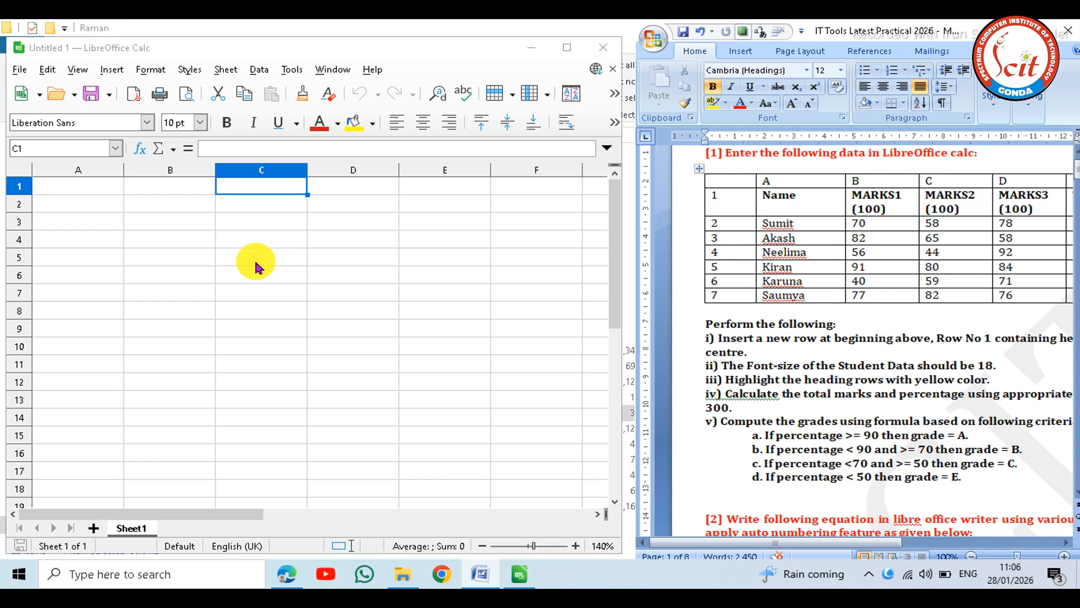
Step: Merge and centre cells B1 to D1 for the table title
click(169, 190)
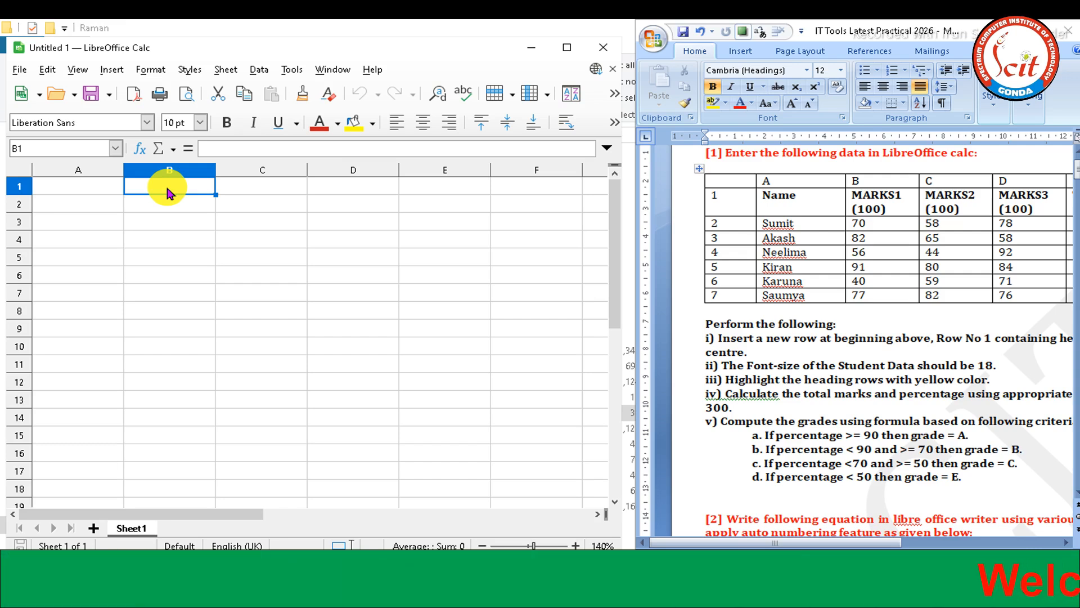
drag(167, 192, 319, 190)
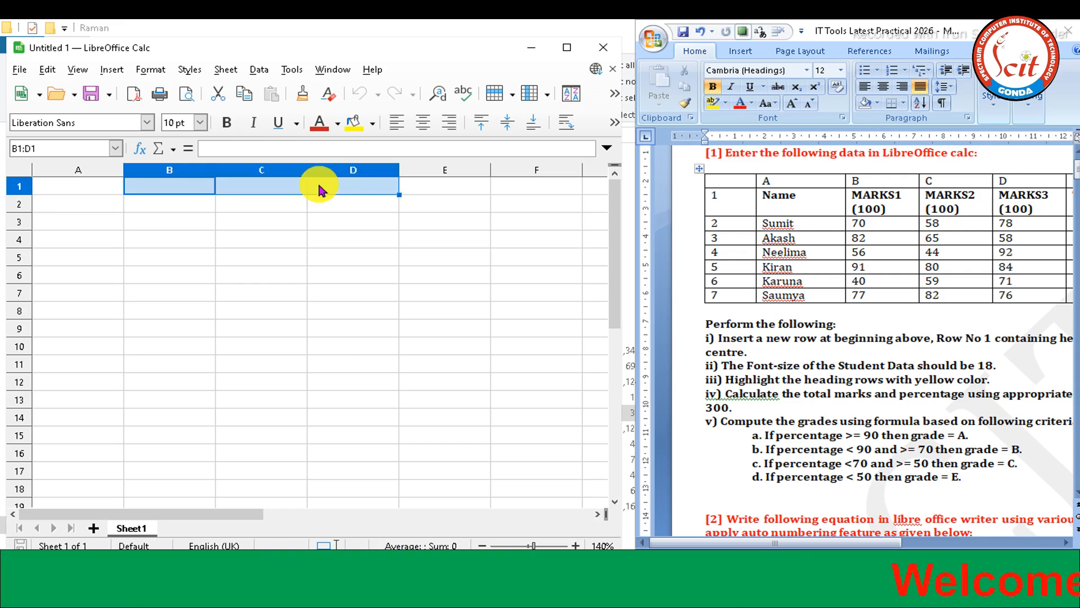
click(615, 124)
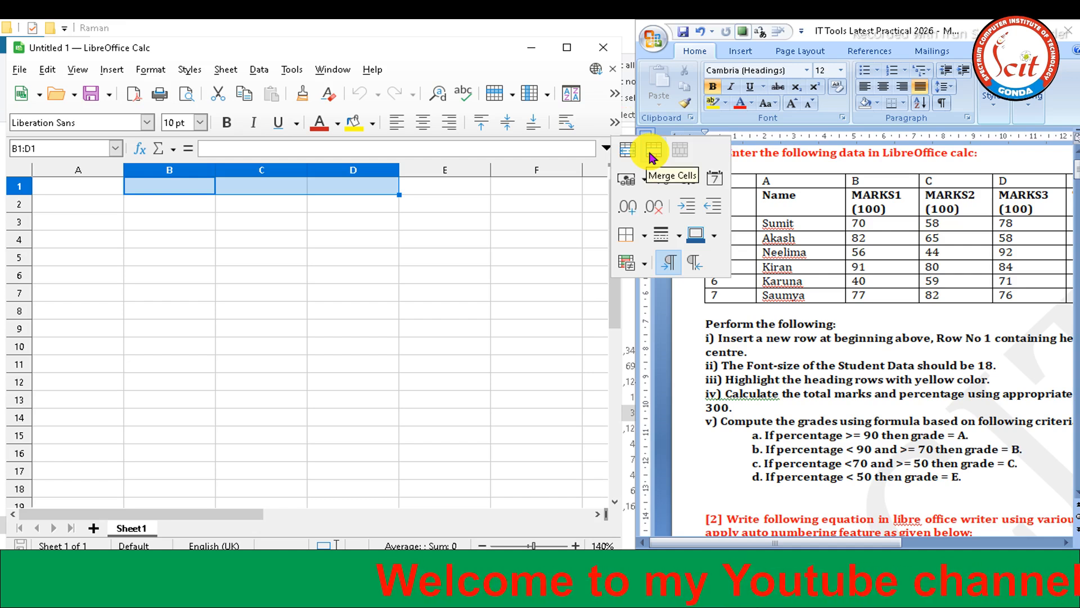
click(652, 152)
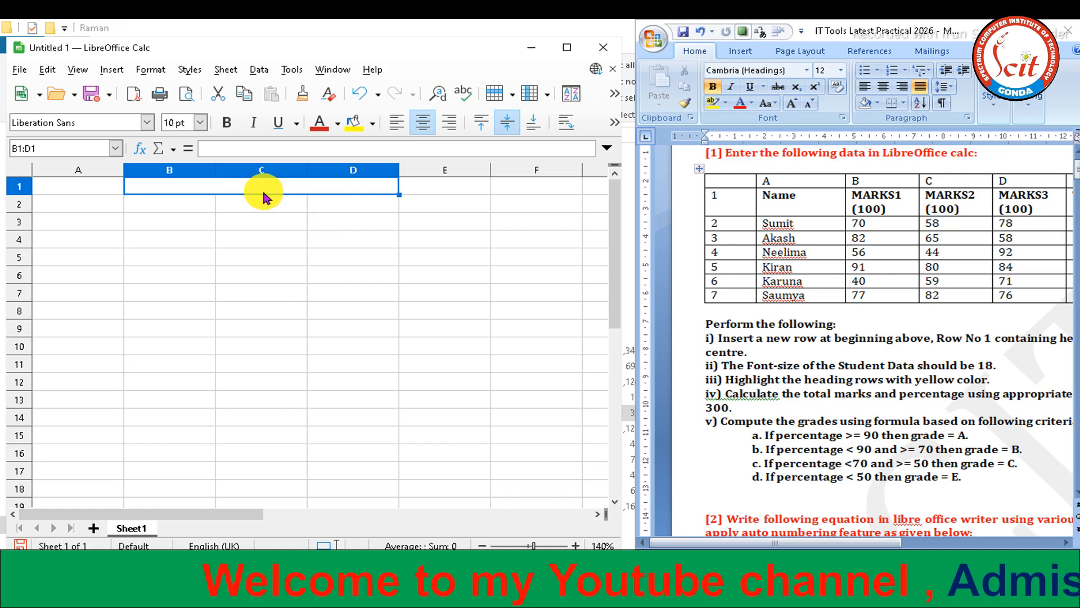
Step: Enter the title STUDENT DATA in the merged cell of row 1
text(STUDA)
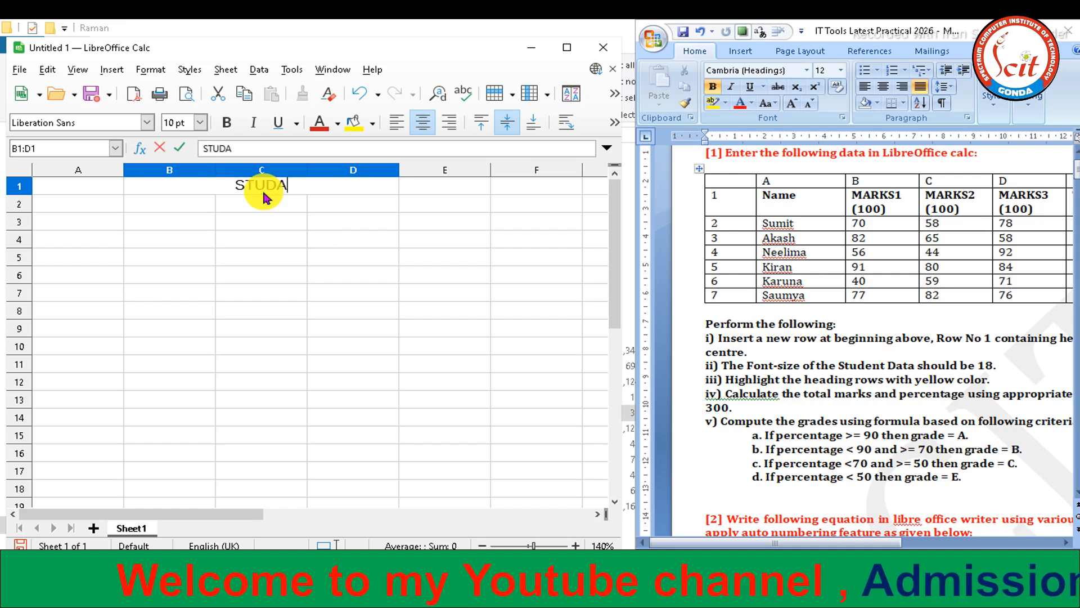
key(BackSpace)
text(ENT)
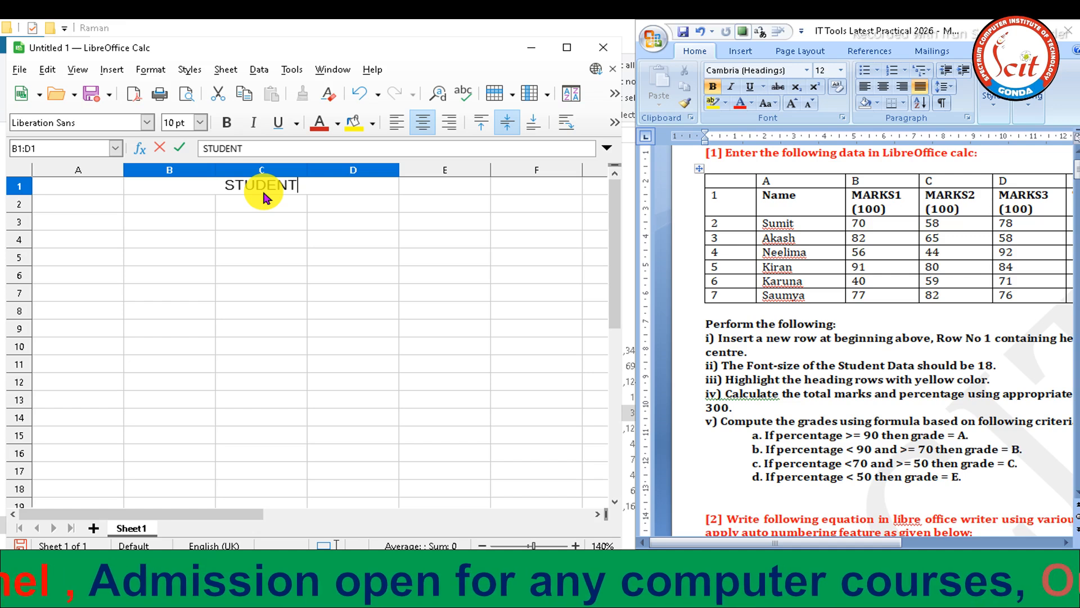
text(DATA)
key(Return)
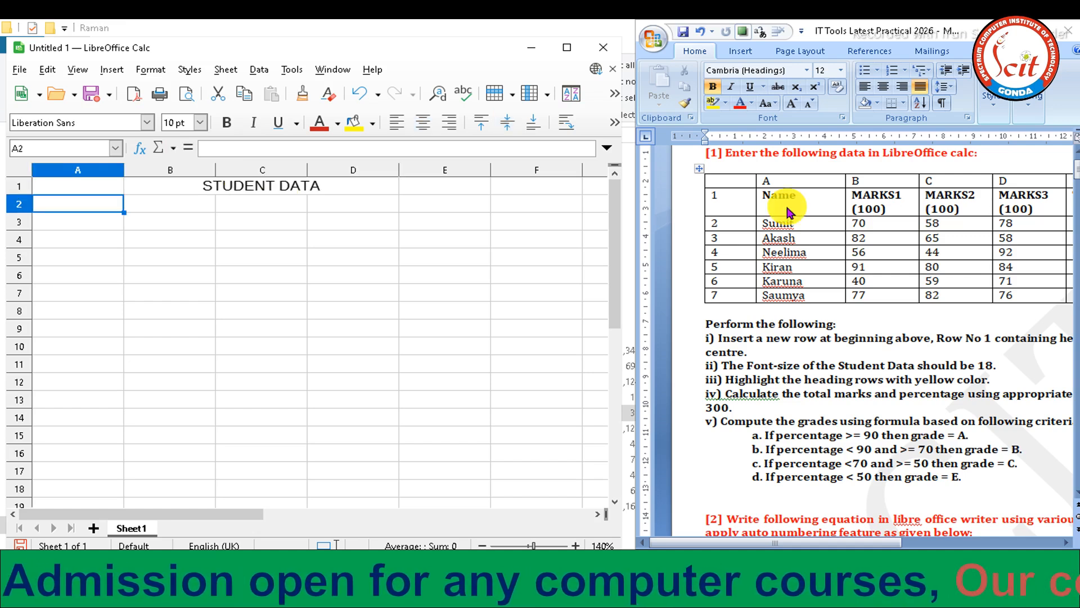
Step: Enter the column headings Name in A2 and MARKS1 in B2
text(NAM)
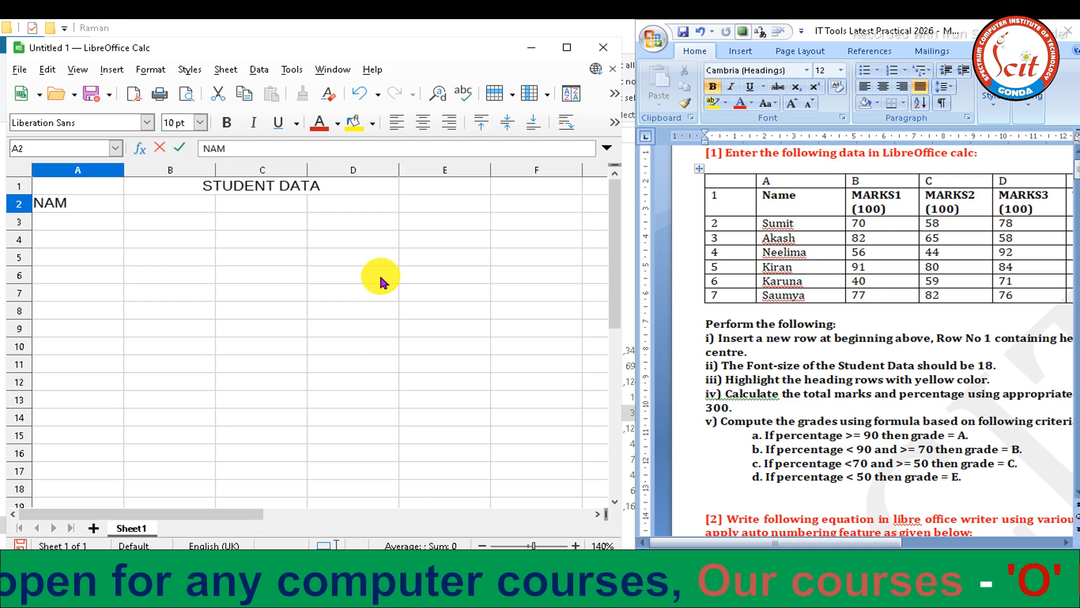
text(e)
key(Tab)
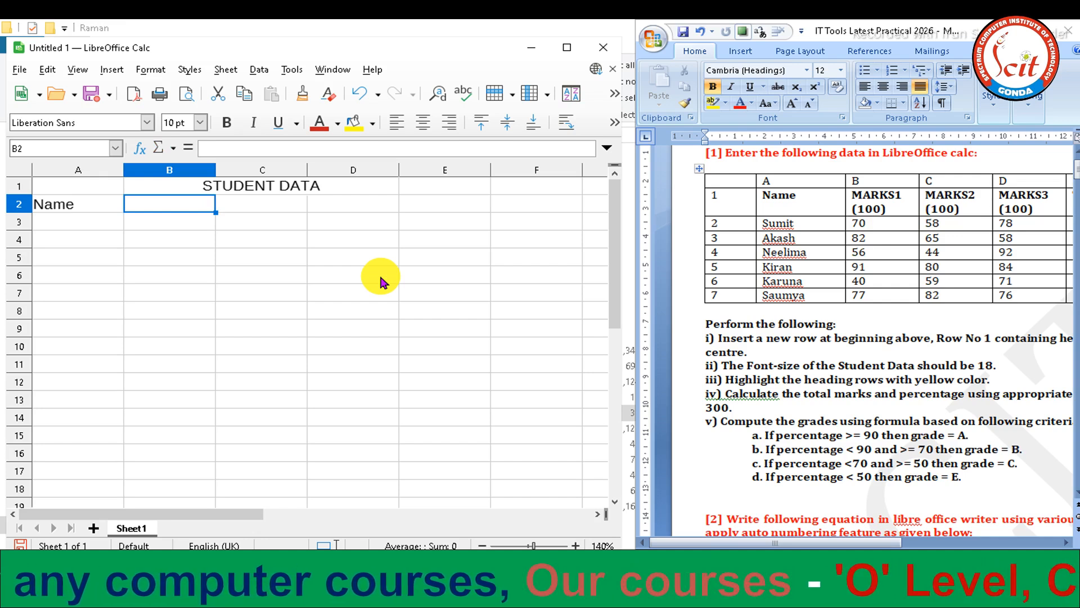
text(MA)
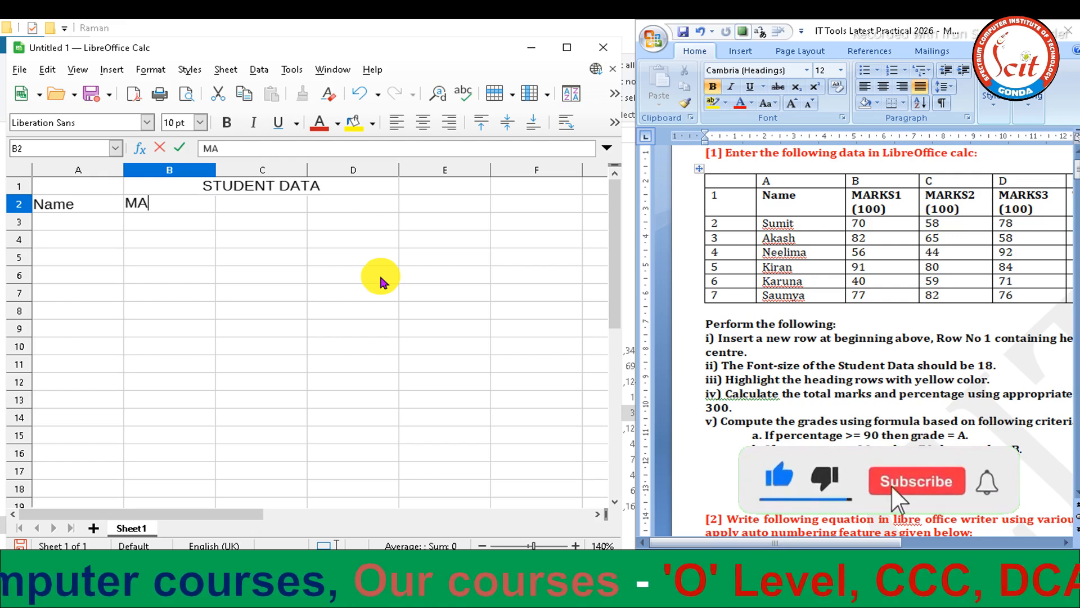
text(RKS1)
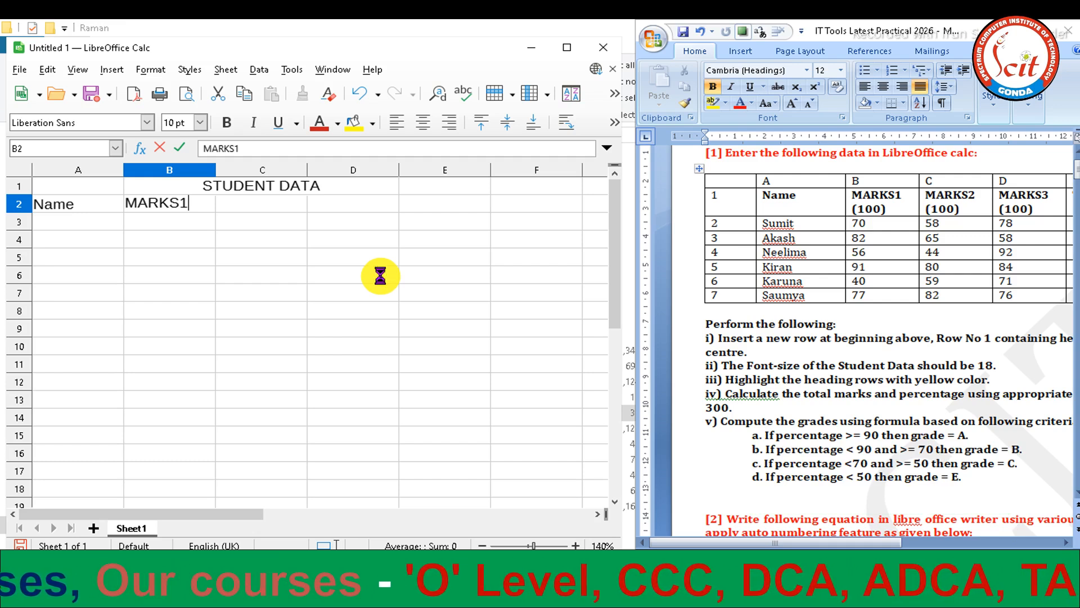
Step: Insert a line break in the B2 heading so it reads MARKS with (100) on the second line
click(201, 207)
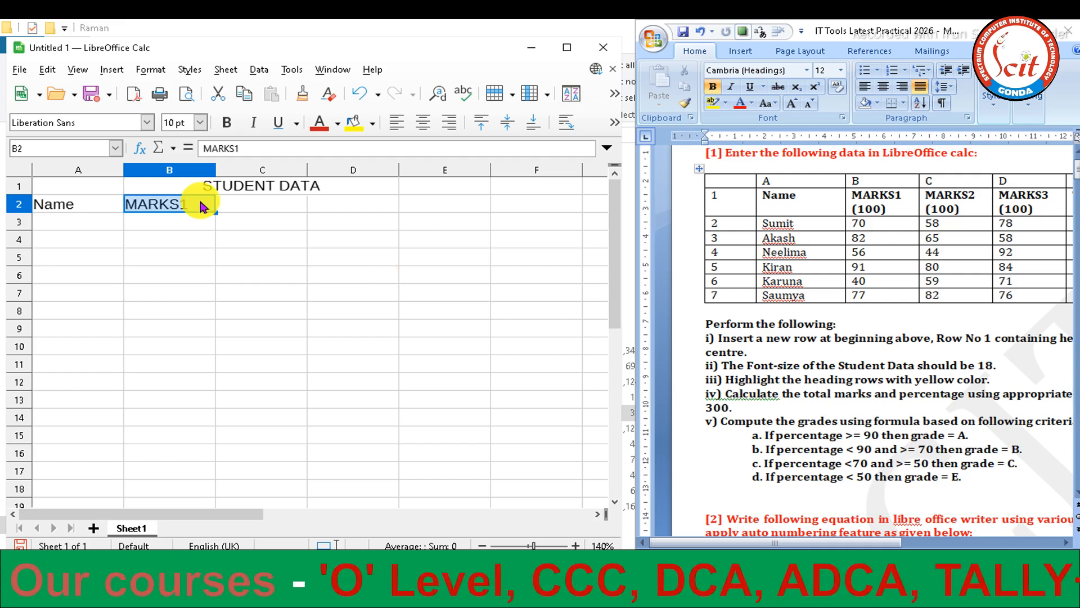
double_click(197, 199)
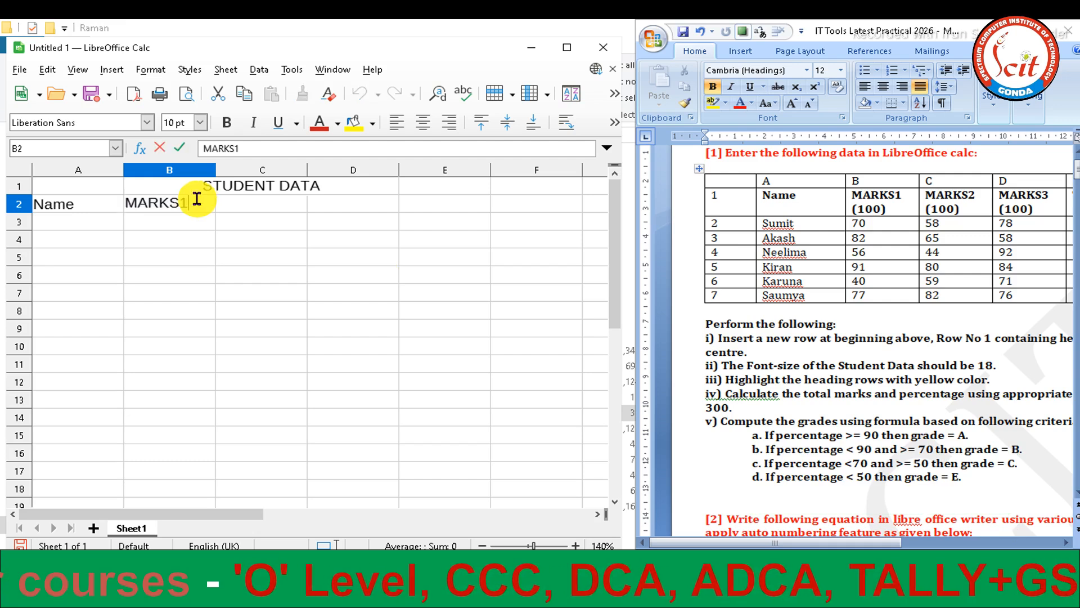
key(Escape)
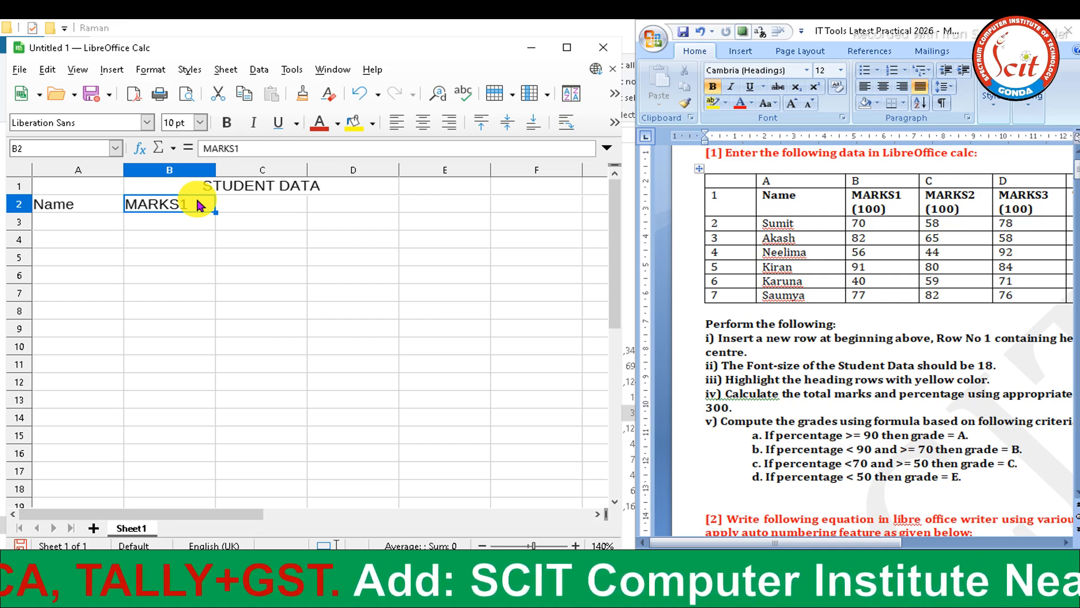
double_click(182, 204)
key(ctrl+Return)
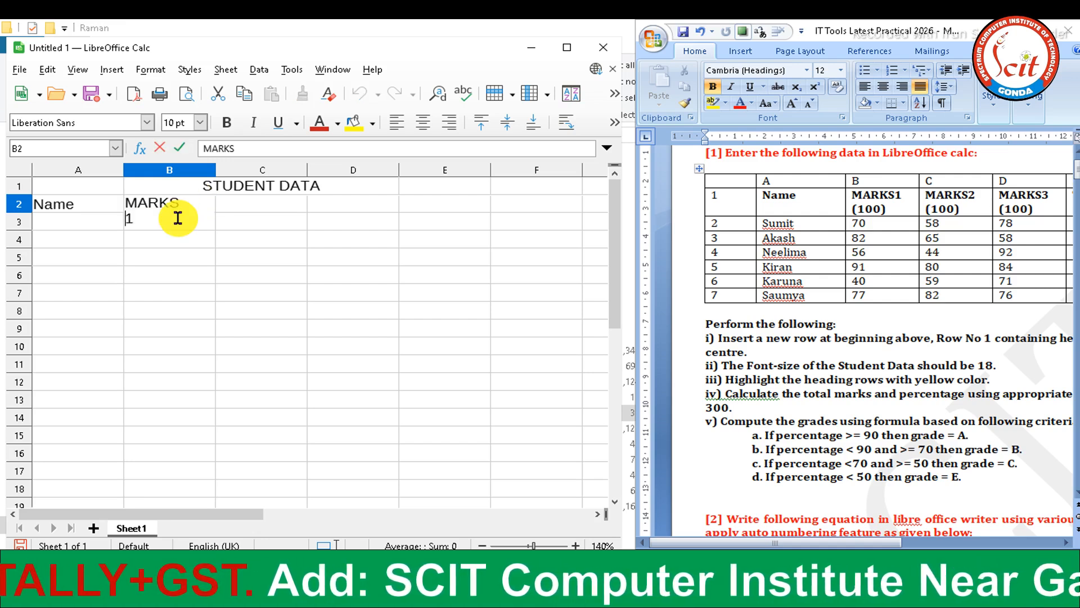
text((100)
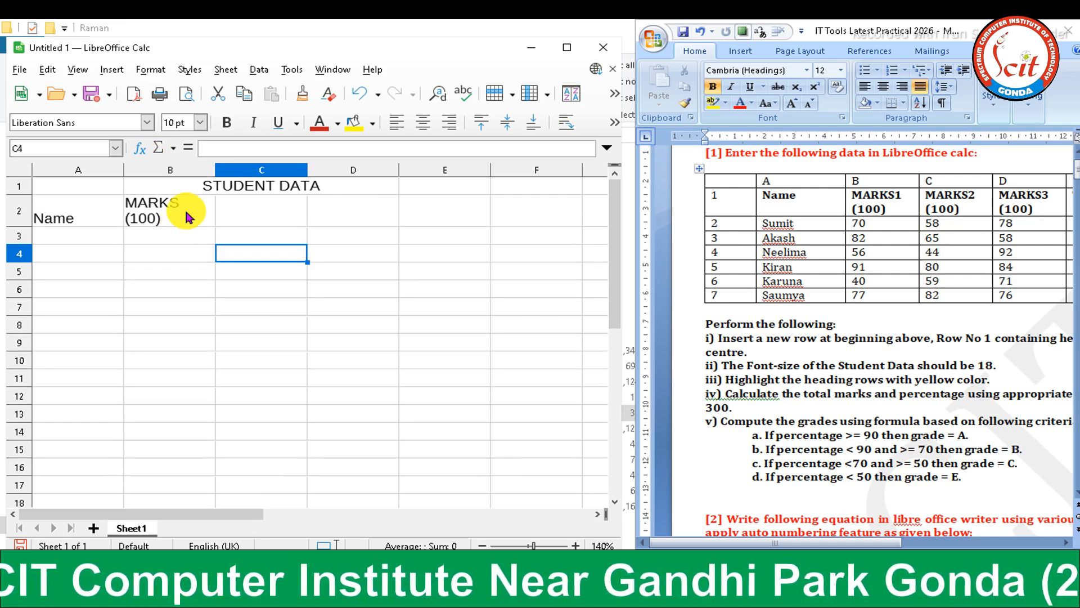
Step: Copy the B2 heading into C2 and D2, numbering the three headings MARKS1, MARKS2 and MARKS3
click(276, 217)
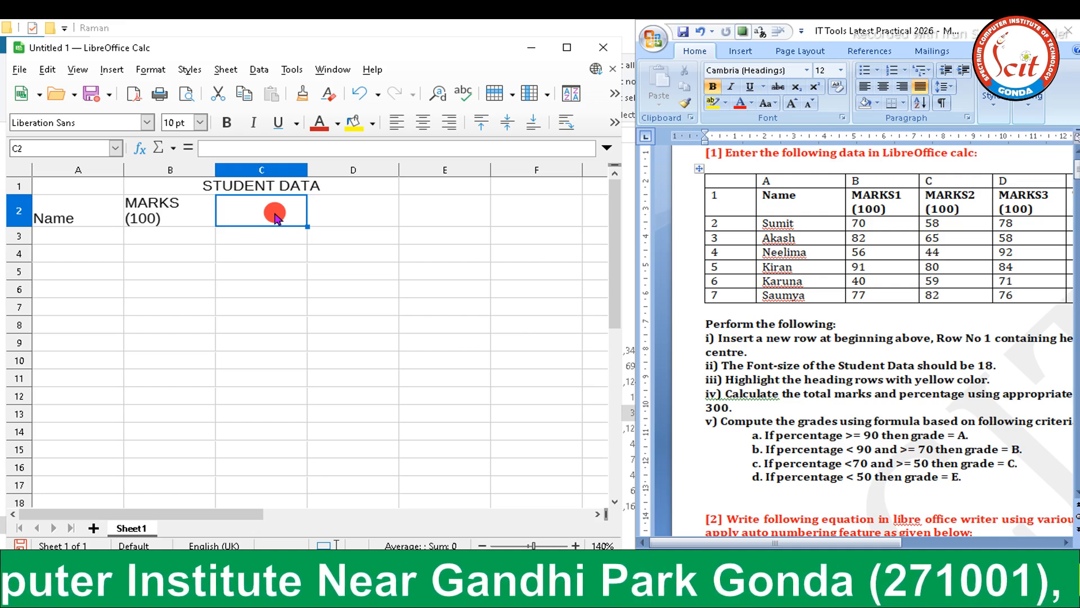
double_click(188, 217)
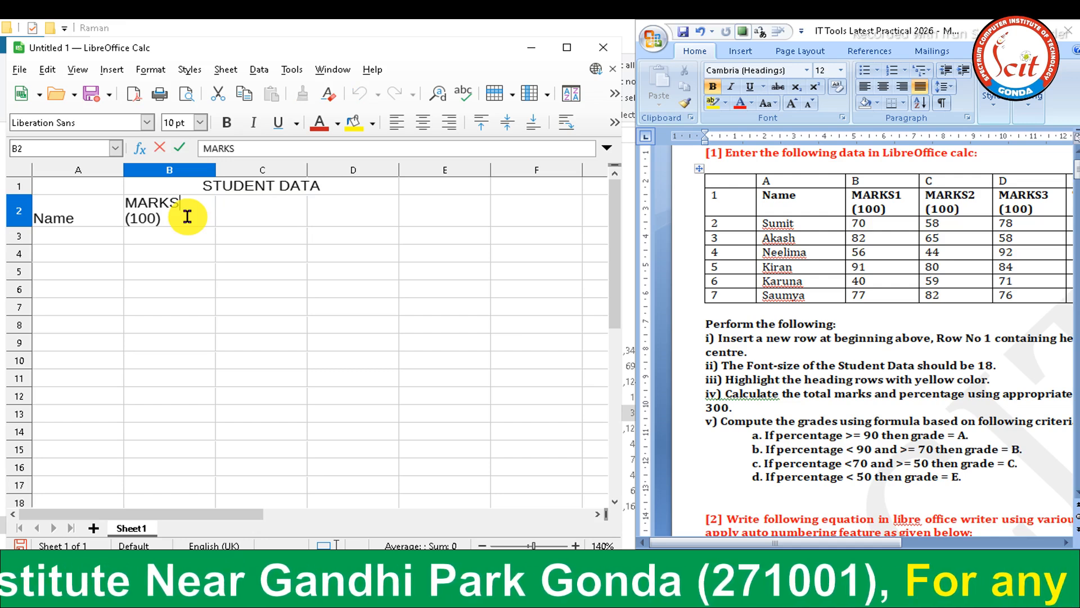
key(Escape)
key(ctrl+c)
click(244, 216)
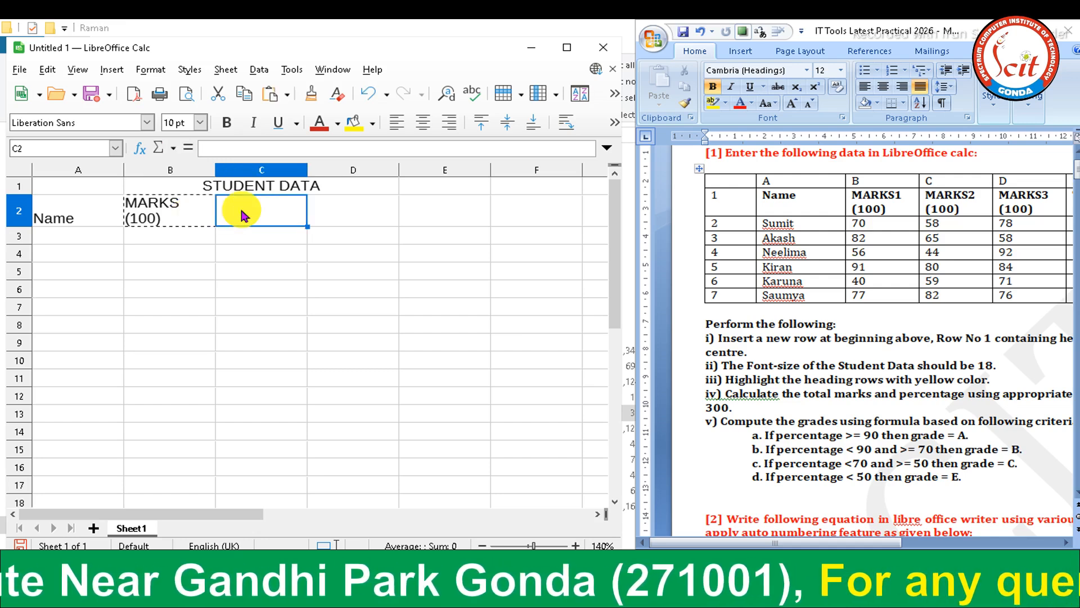
key(ctrl+v)
click(365, 216)
key(ctrl+v)
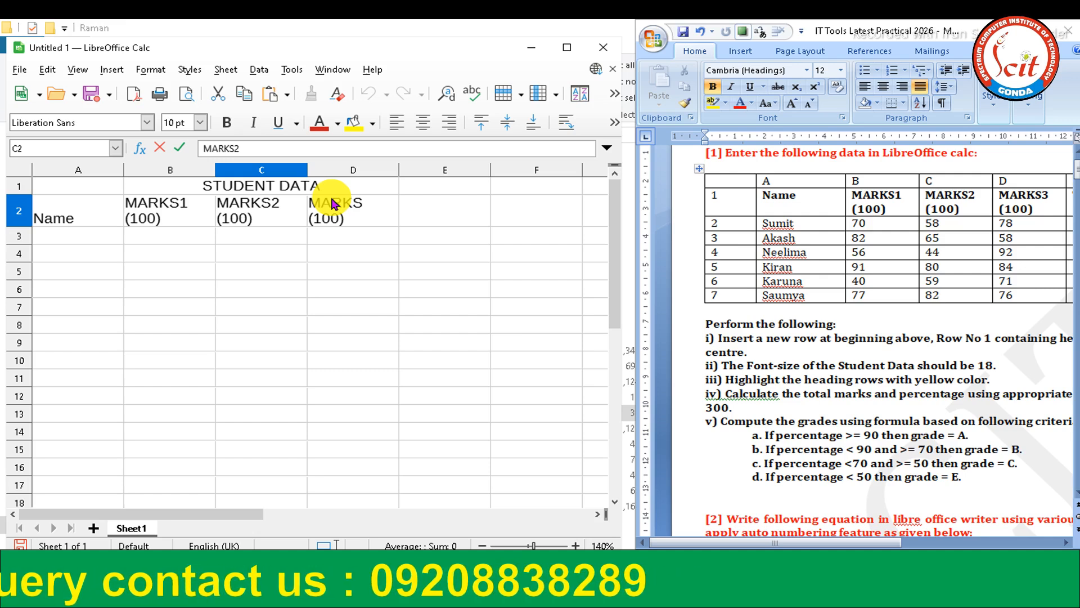
Step: Enter the headings TOTAL in E2, PER in F2 and GRADE in G2
click(446, 212)
text(T)
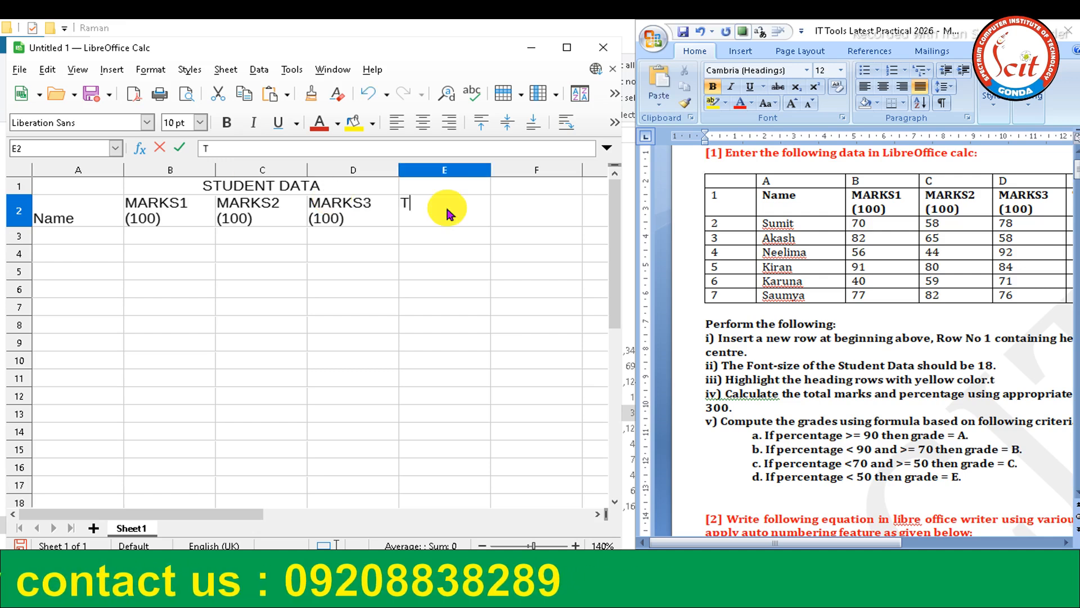
text(OTA)
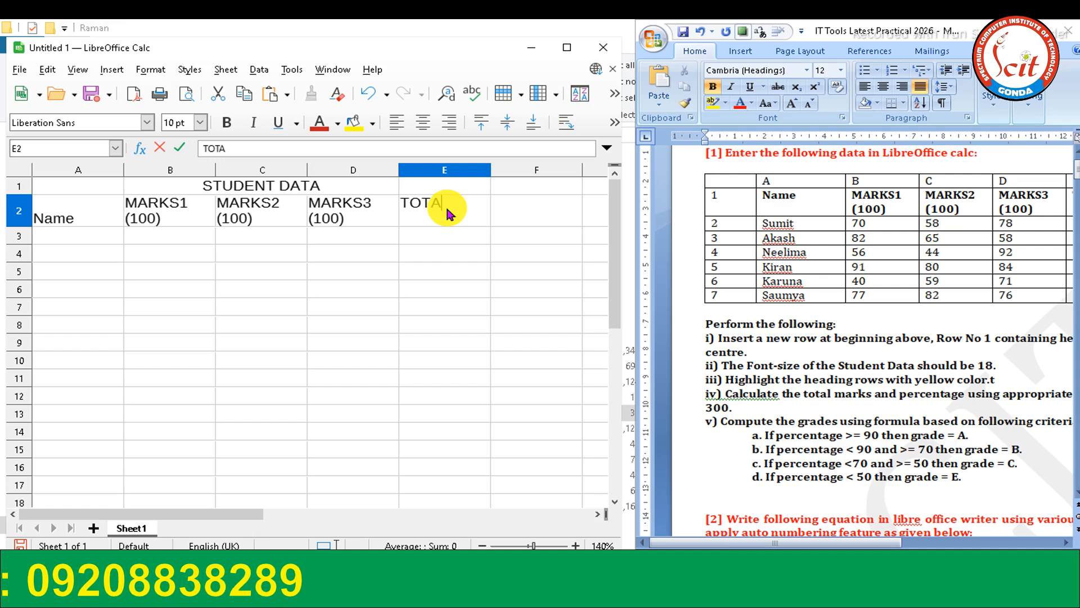
text(L)
key(Tab)
text(PER)
key(Tab)
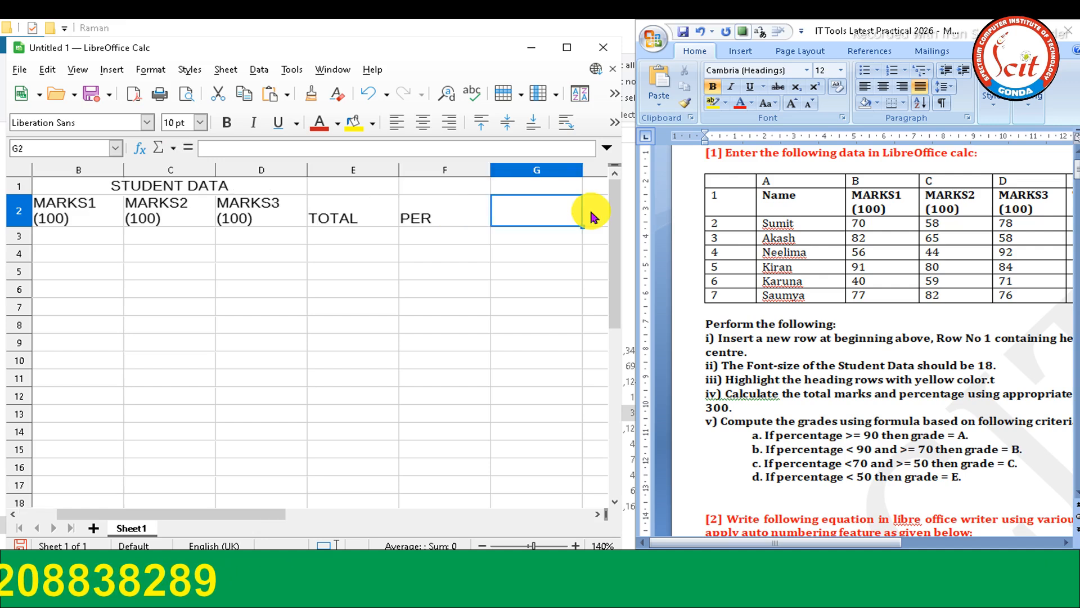
text(GRADE)
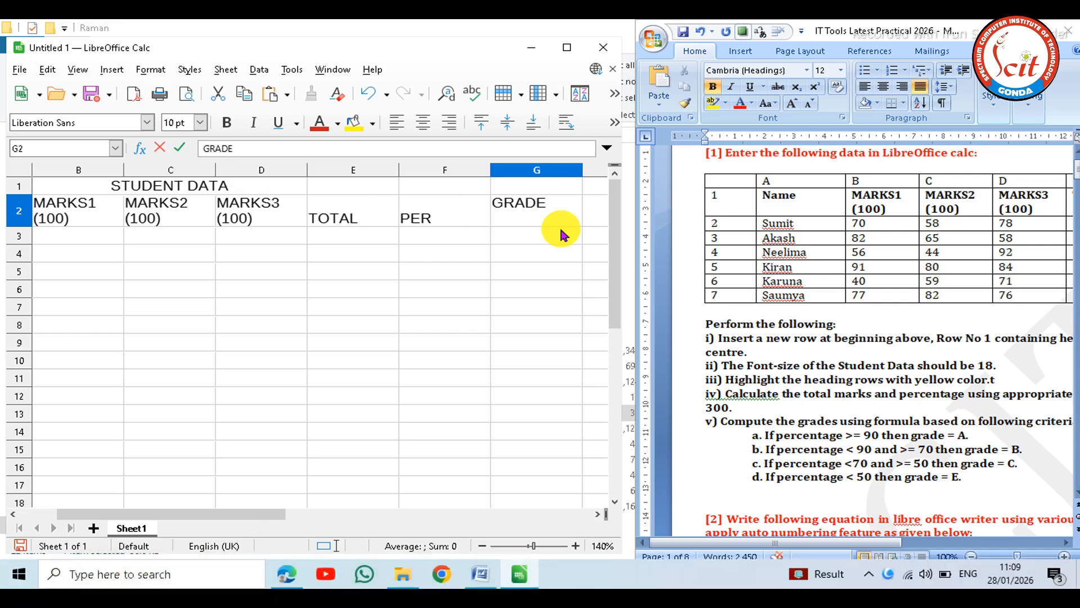
click(444, 306)
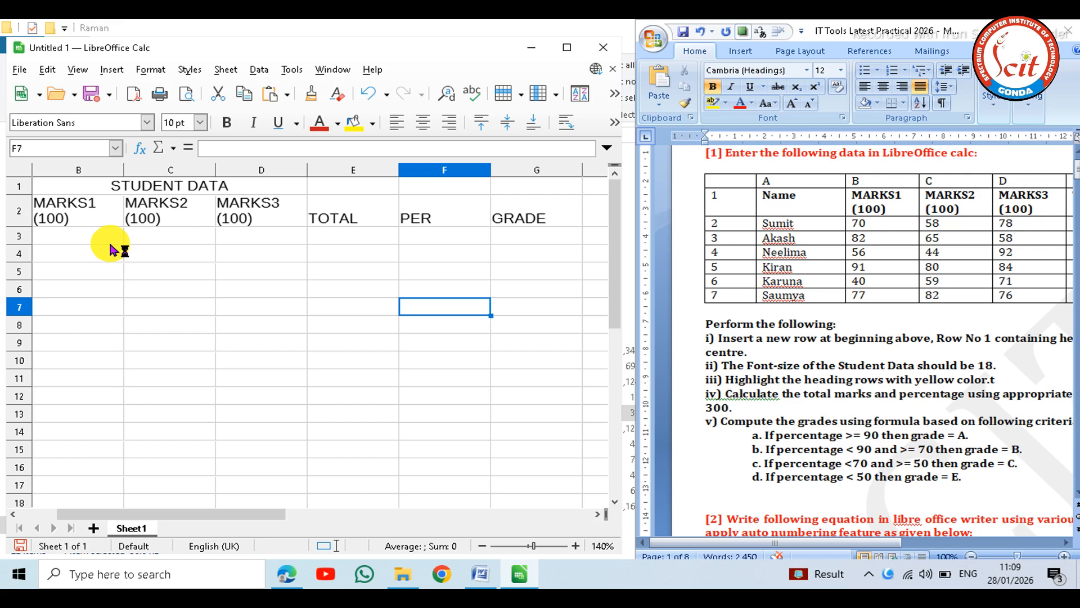
Step: Enter the first three student names from the exercise under the Name heading in A3 to A5
scroll(110, 247, left, 1)
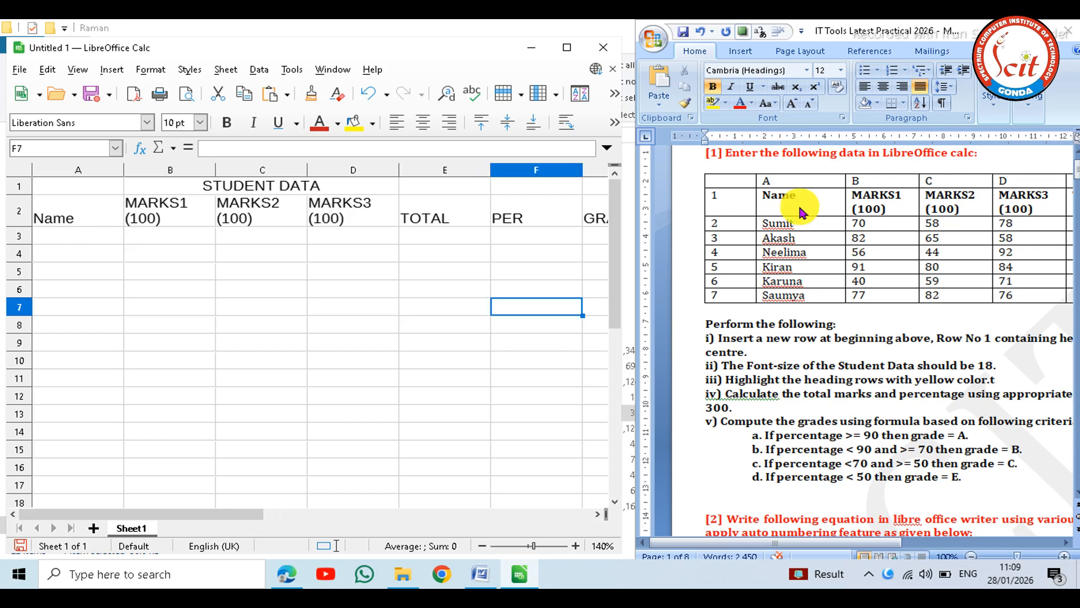
click(78, 234)
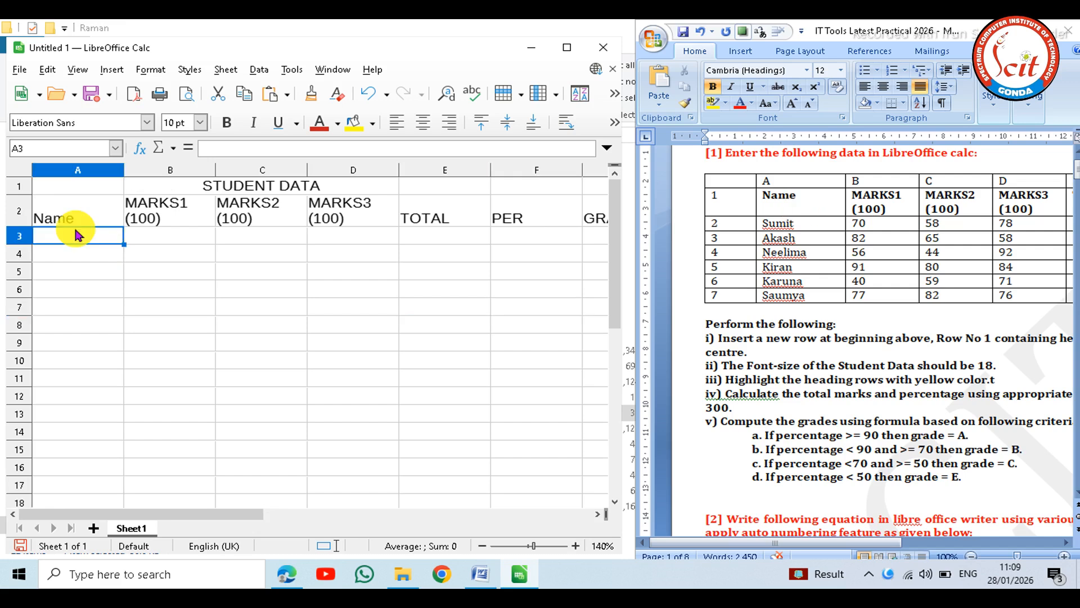
text(S)
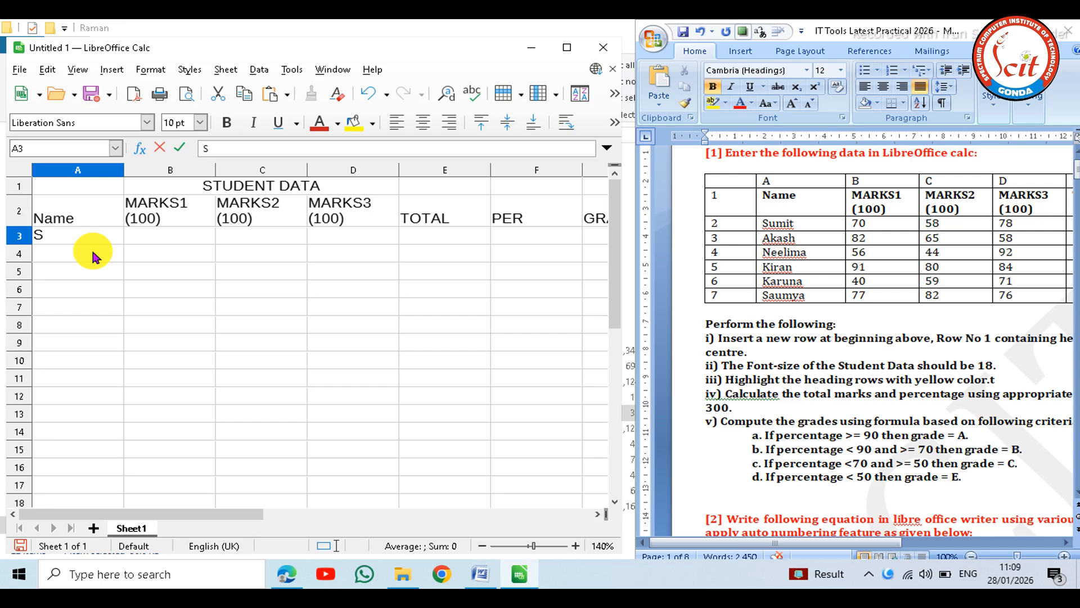
text(umit)
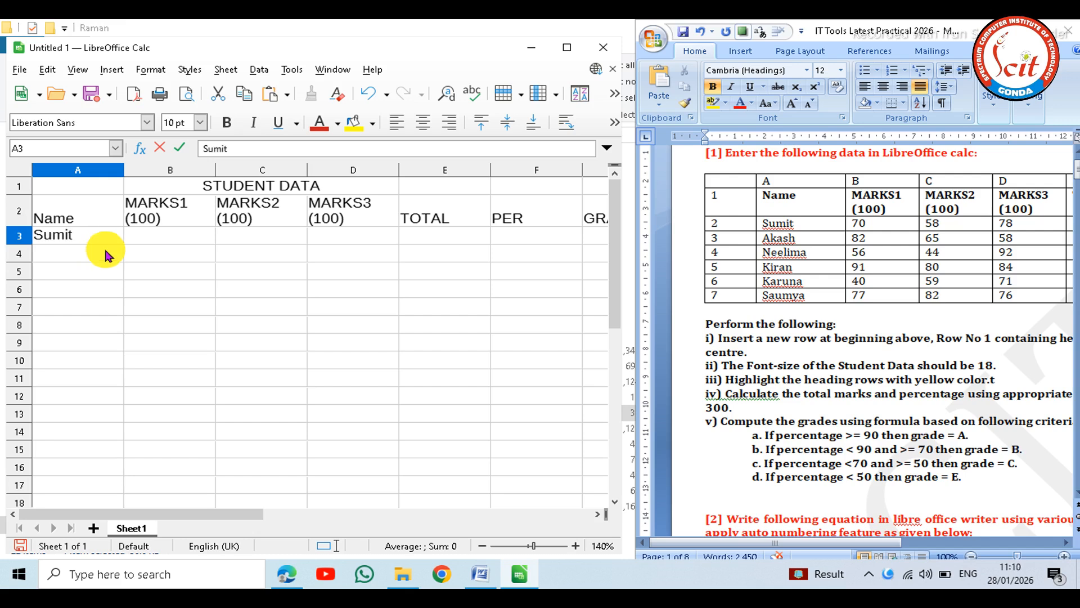
key(Return)
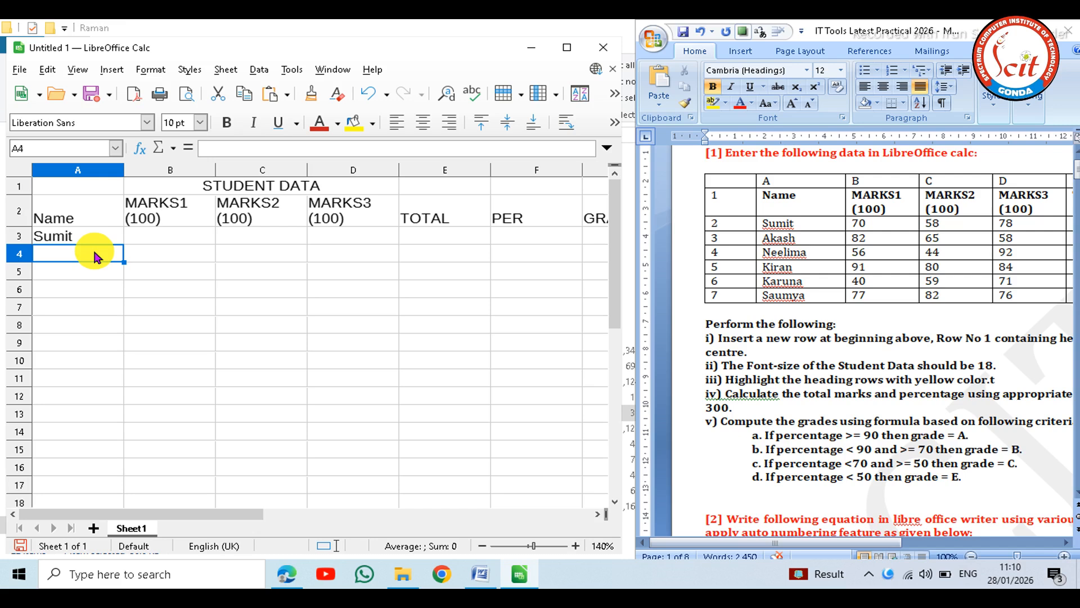
text(Akash)
key(Return)
text(Neelima)
key(Return)
Step: Enter the remaining three student names from the exercise in A6 to A8
text(Kiram)
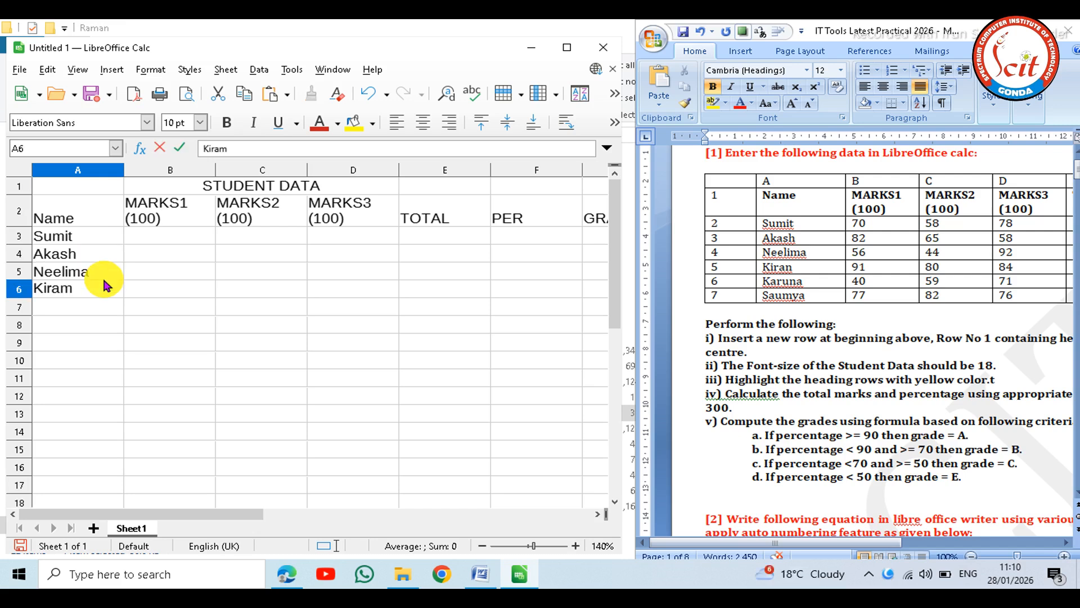
key(BackSpace)
text(n)
key(Return)
text(Karuna)
key(Return)
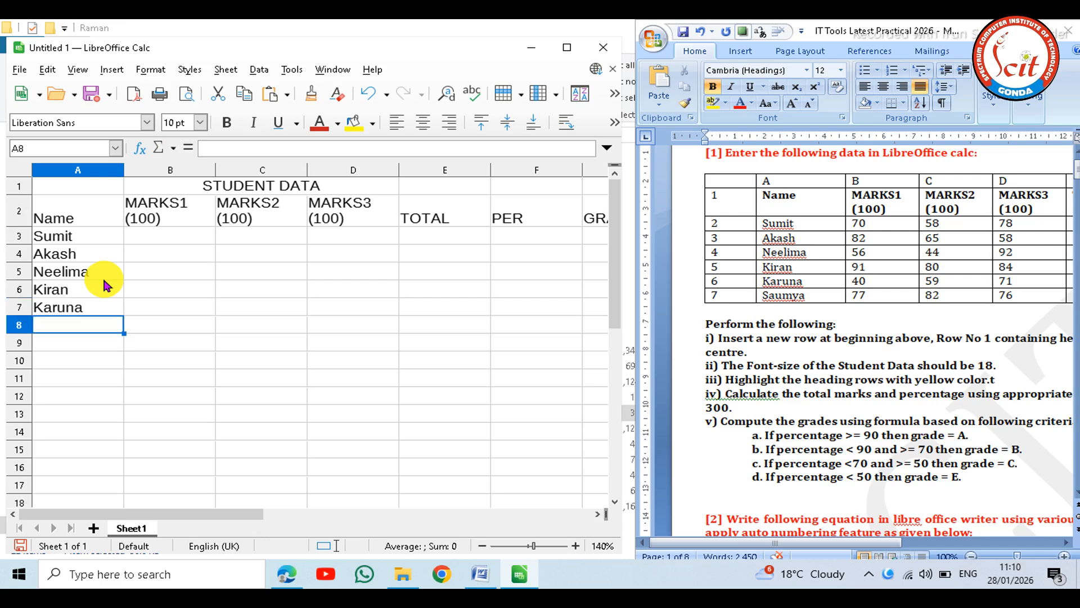
text(Saumya)
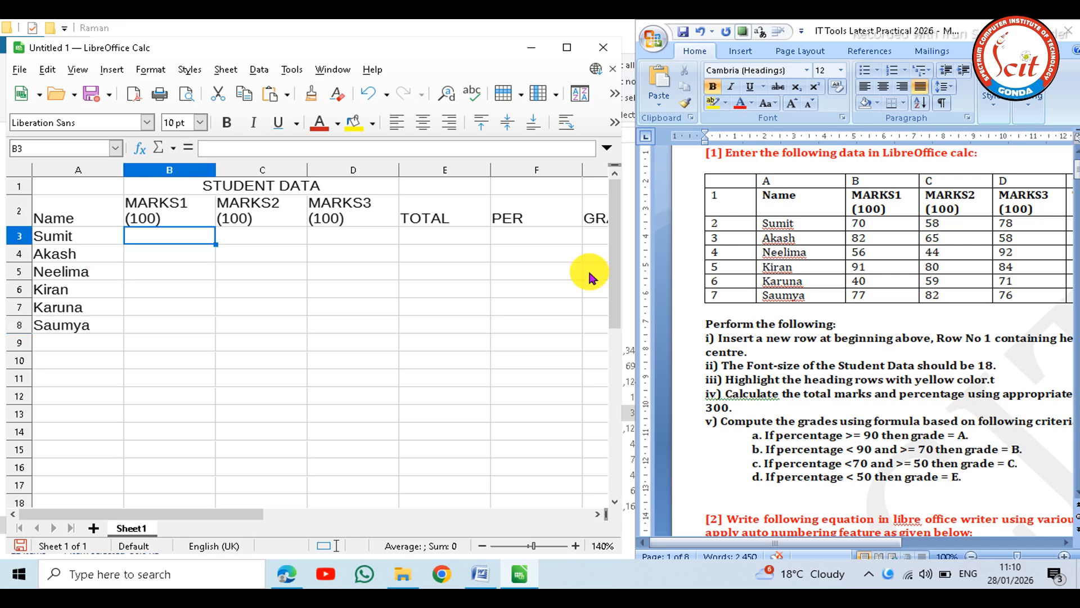
Step: Enter the MARKS1 values 70, 82, 56, 91, 40 and 77 in B3 to B8
text(70)
key(Return)
text(8)
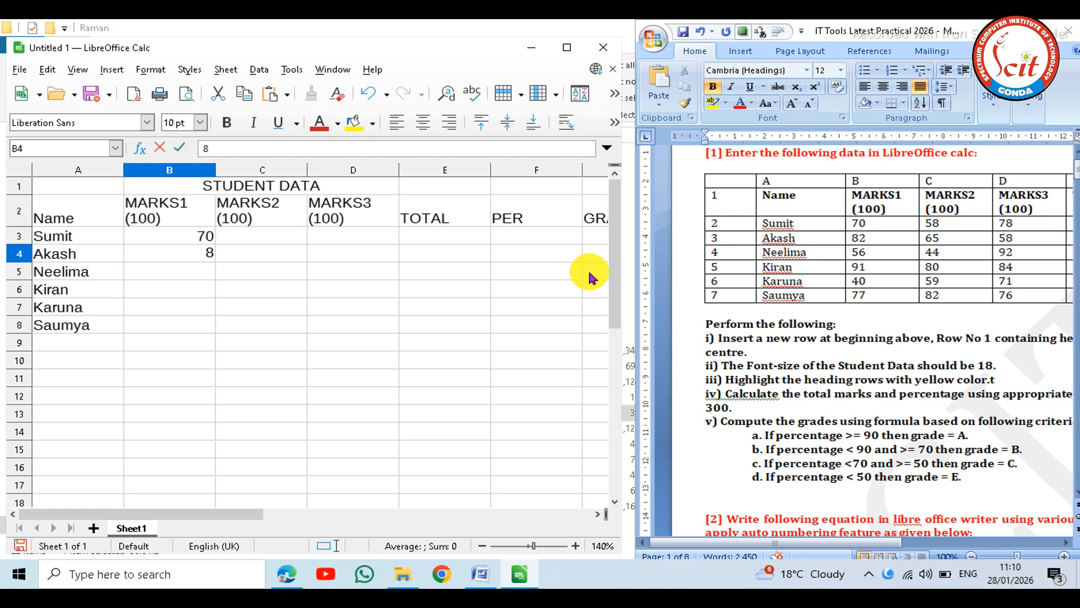
text(2)
key(Return)
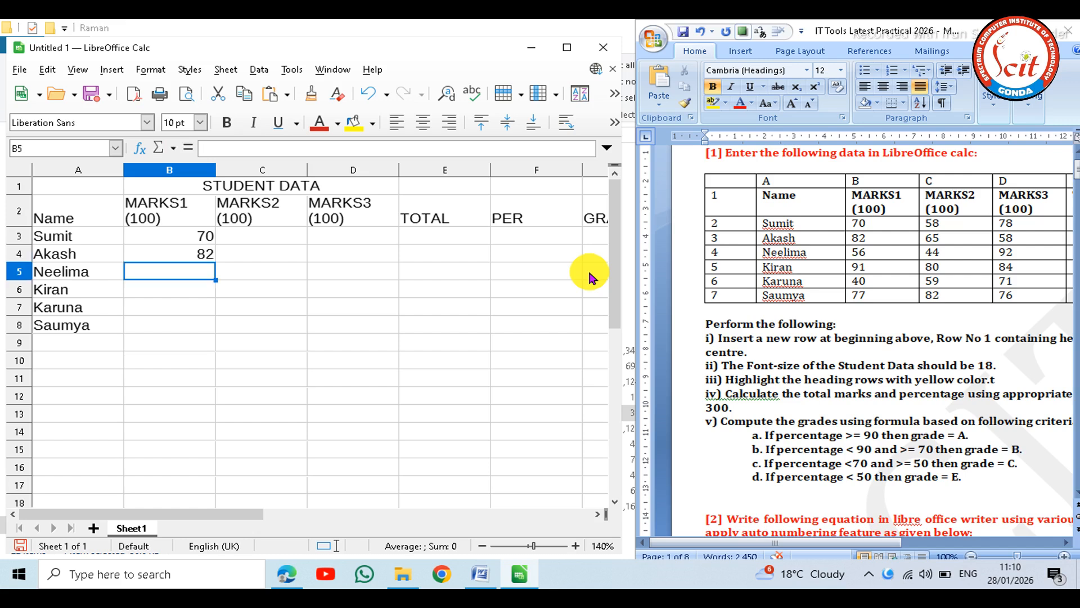
text(56)
key(Return)
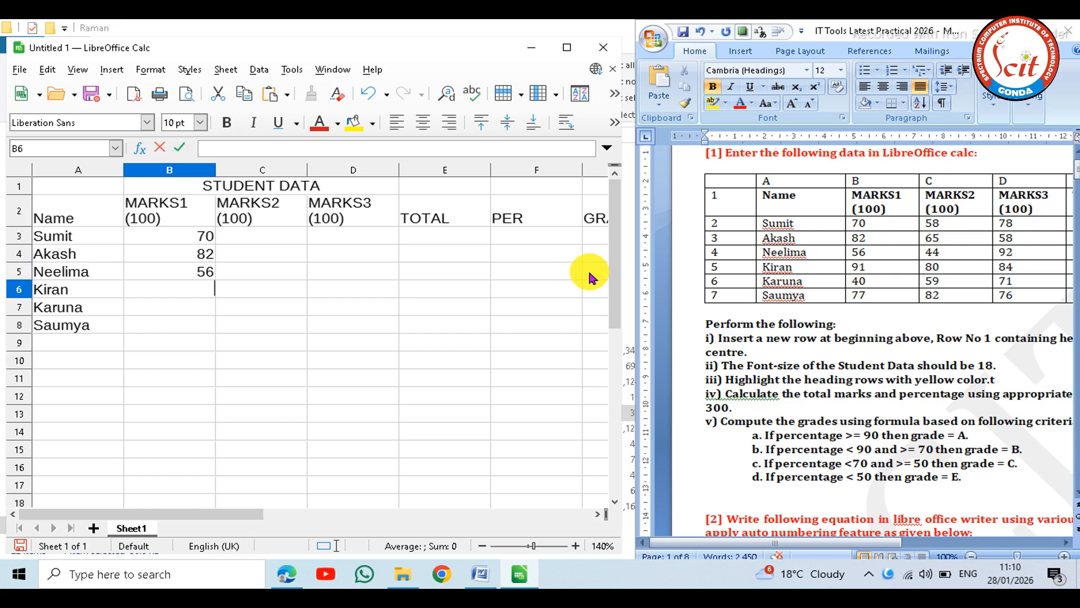
text(91)
key(Return)
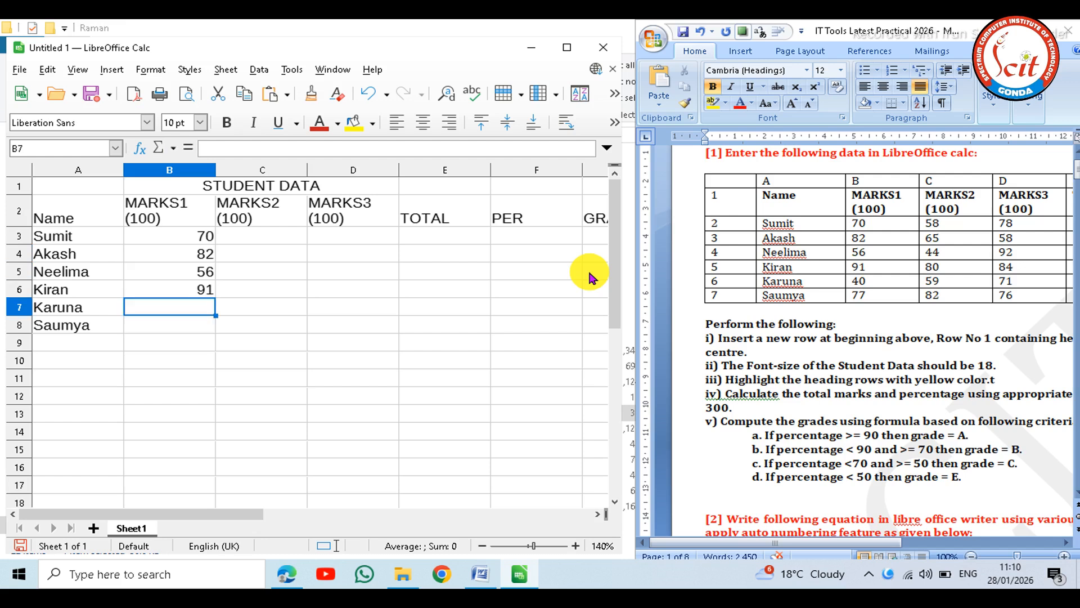
text(40)
key(Return)
text(77)
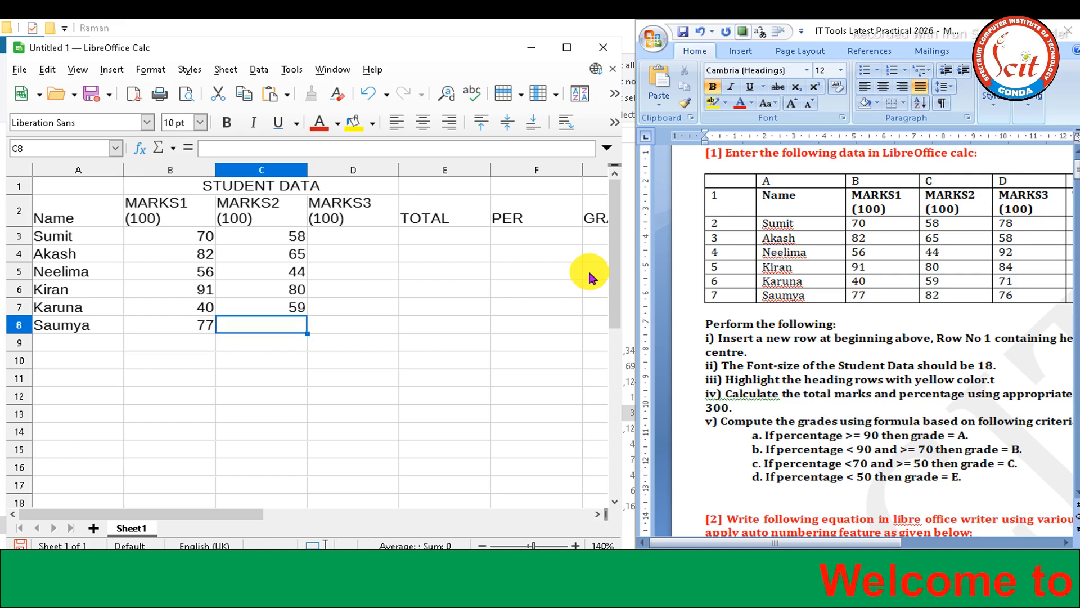
Step: Enter the MARKS2 value 82 in C8 and the MARKS3 values 78, 58 and 92 in D3 to D5
text(82)
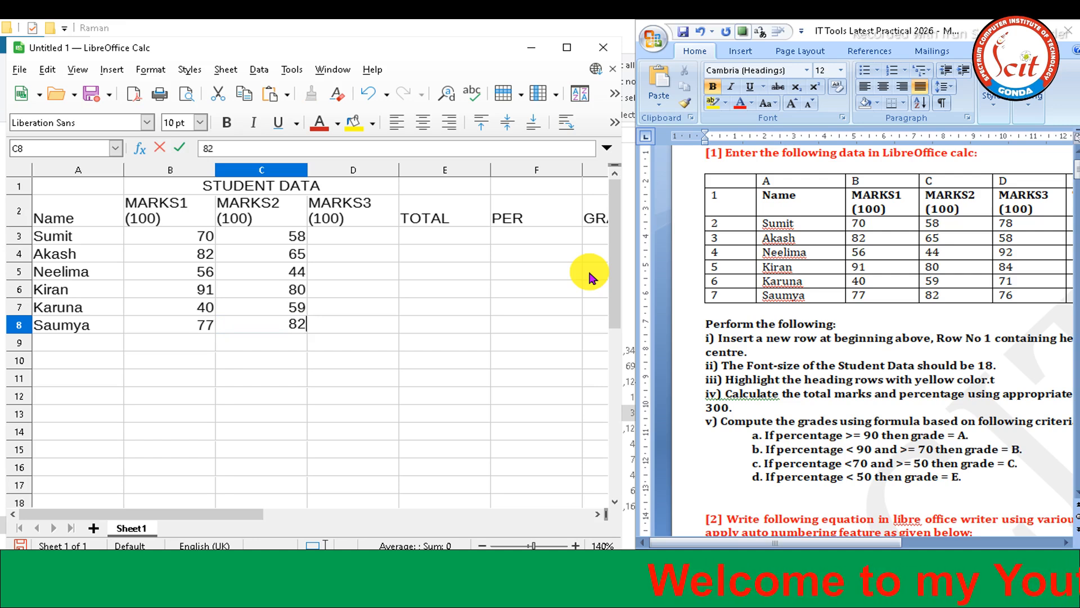
text(78)
key(Return)
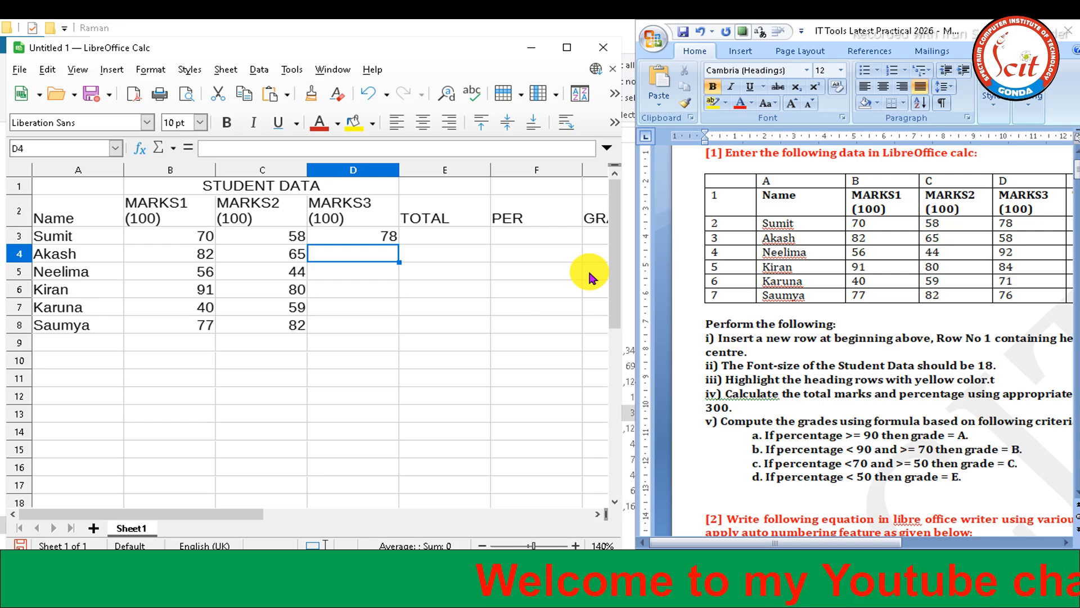
text(58)
key(Return)
text(9)
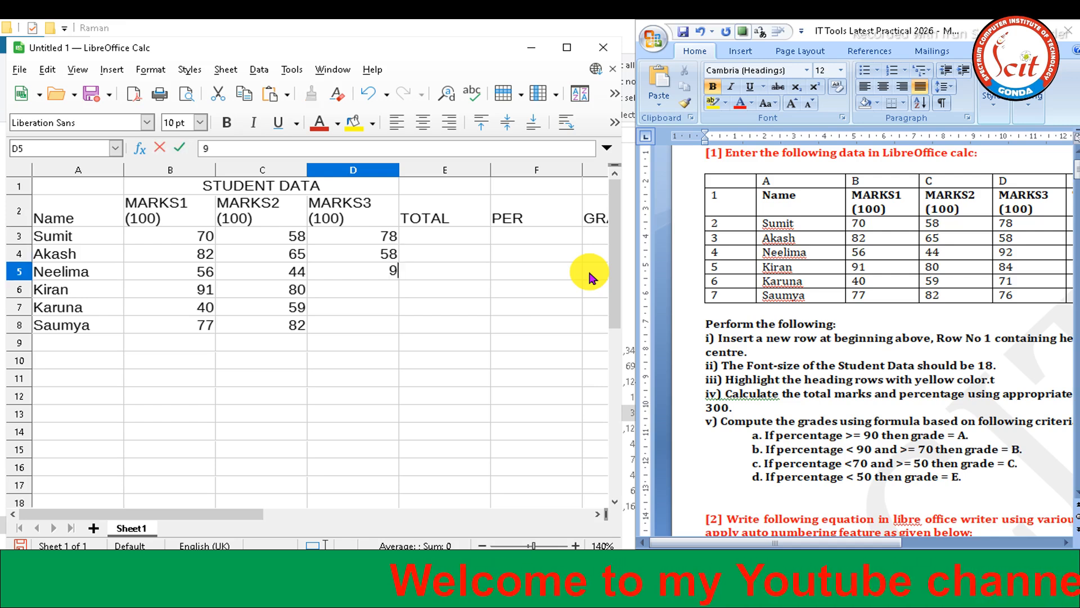
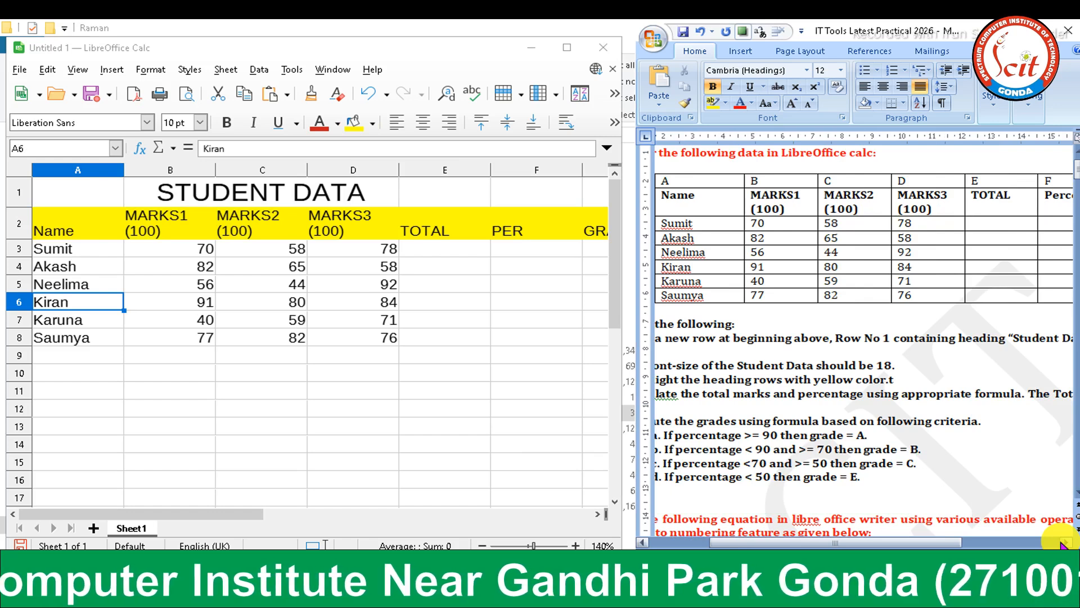
Step: Calculate the first student's total in E3 with the formula =SUM(B3:D3)
click(1063, 543)
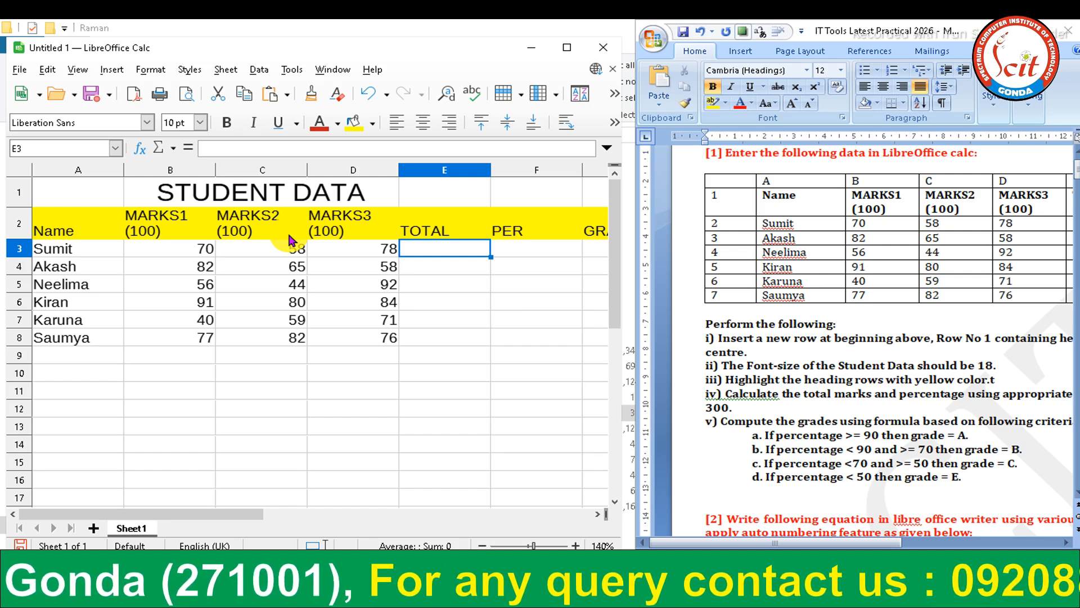
text(=sum)
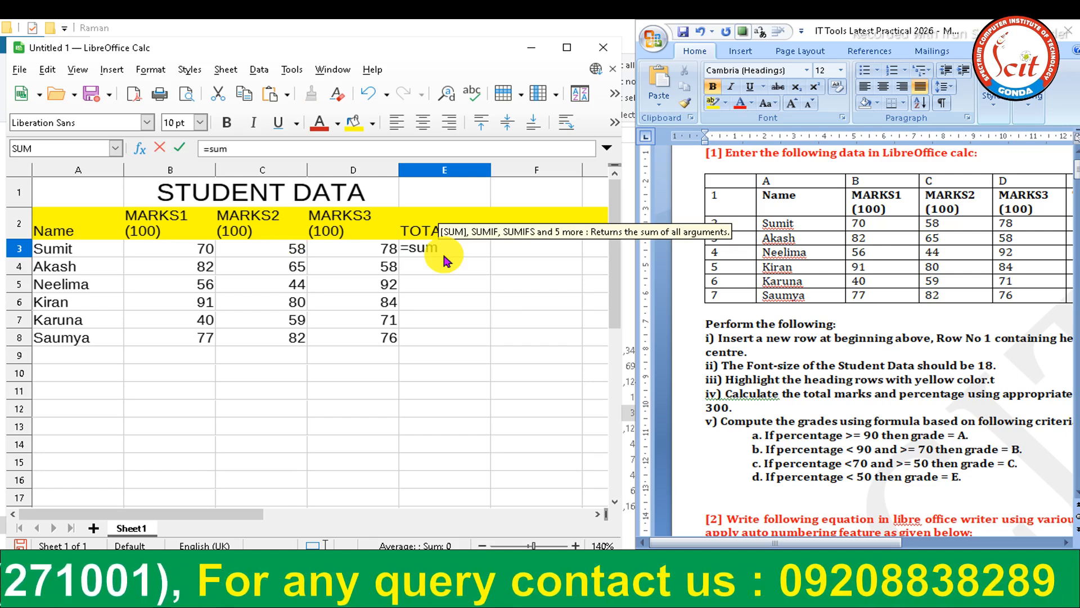
text(()
drag(169, 248, 336, 254)
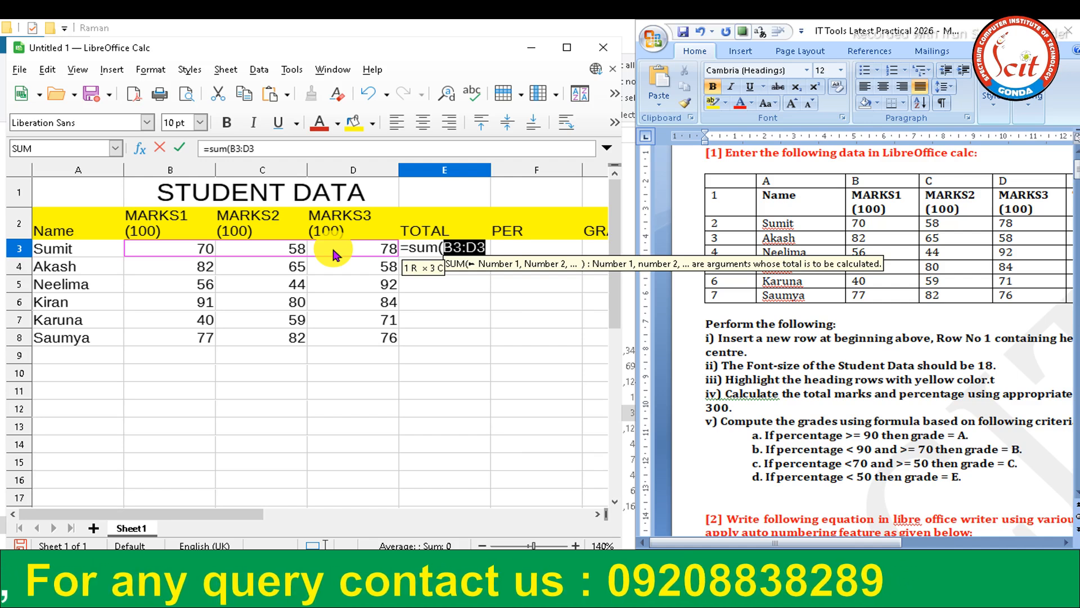
key(Return)
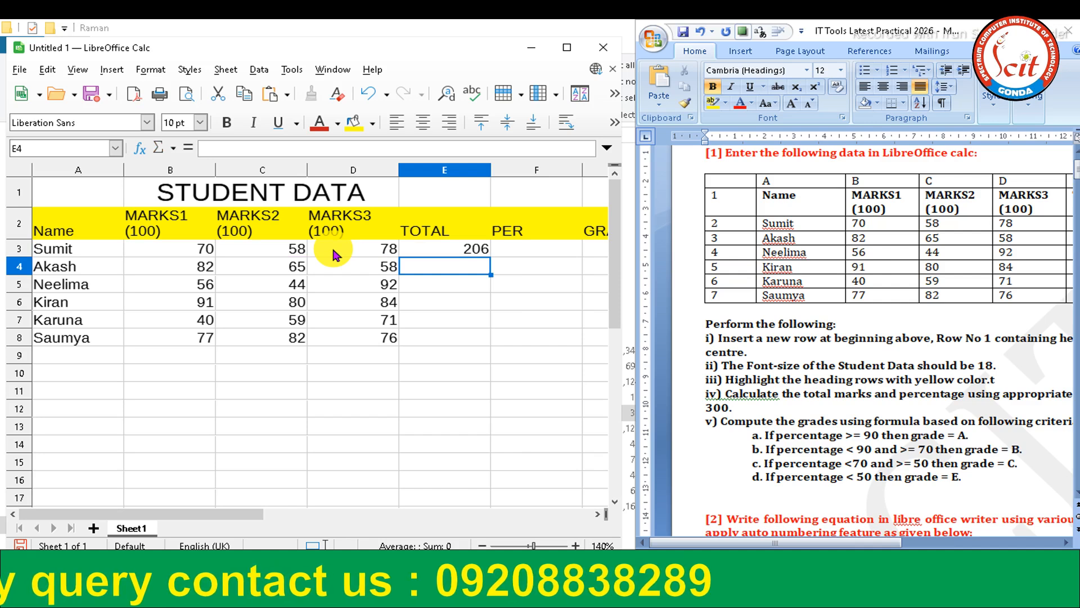
Step: Fill the total formula from E3 down to E8 for all the students
click(475, 251)
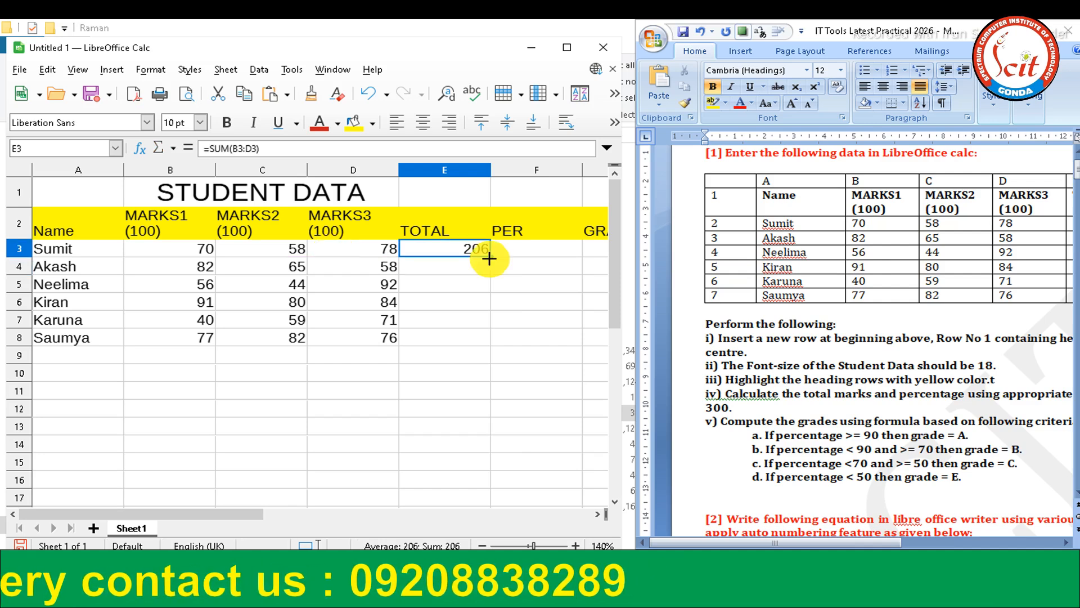
drag(488, 258, 496, 343)
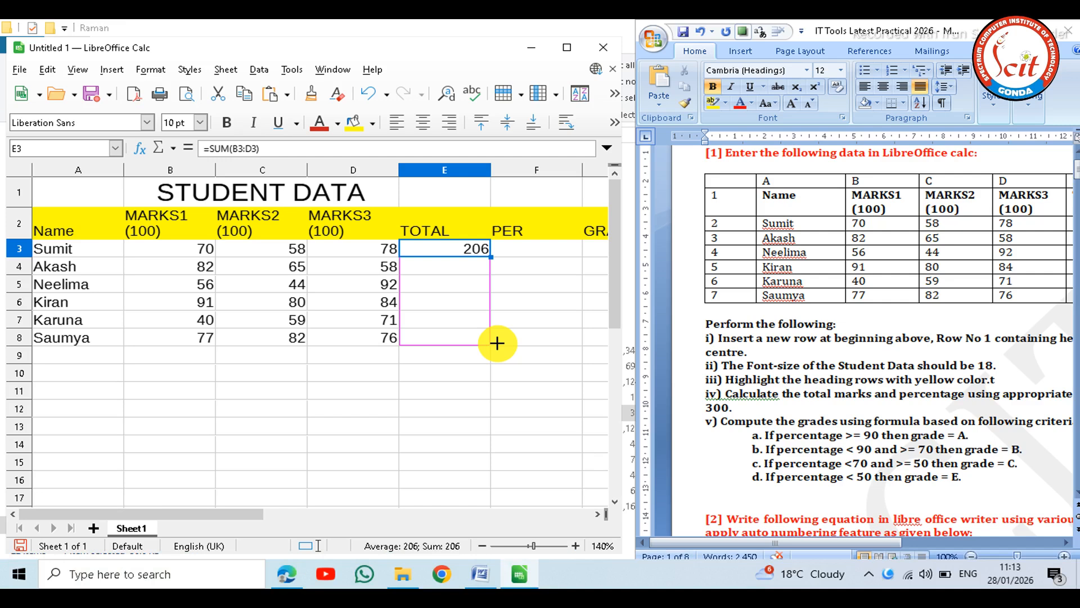
drag(496, 342, 497, 343)
Step: Enter the percentage formula =E3*100/300 in F3 for the first student
click(521, 256)
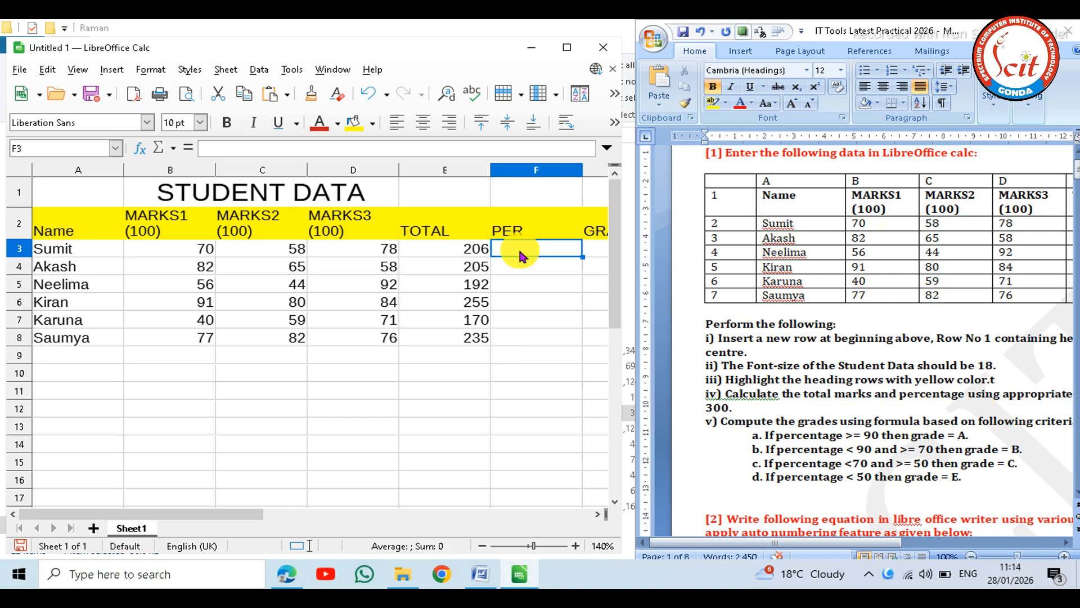
text(=)
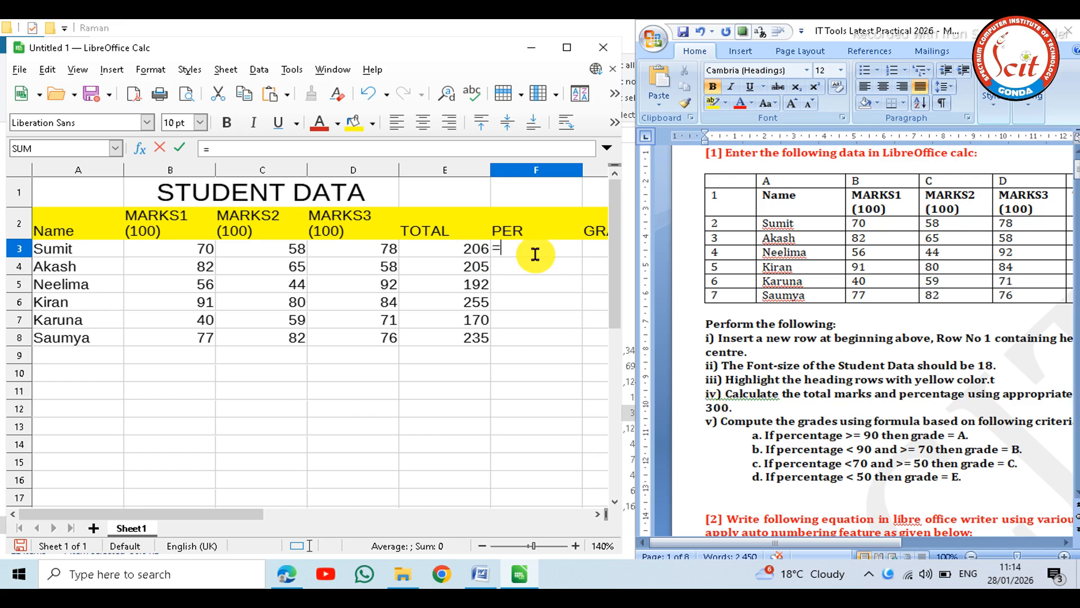
click(470, 255)
text(*)
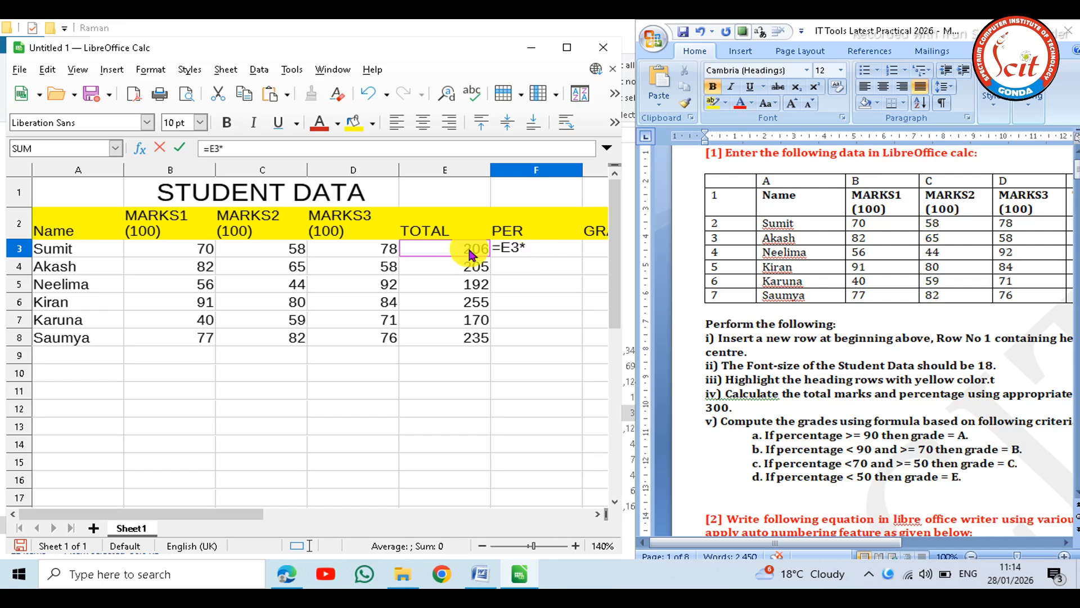
text(100/300)
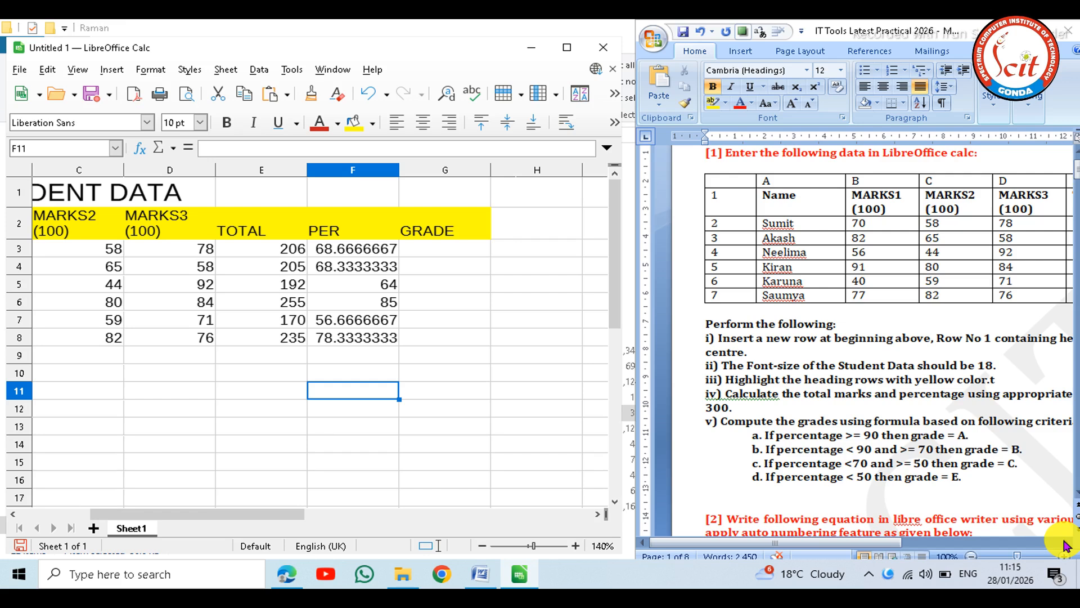
Step: Start the grade formula in G3 with =if(F3>=90,"A", for the first student
click(1066, 544)
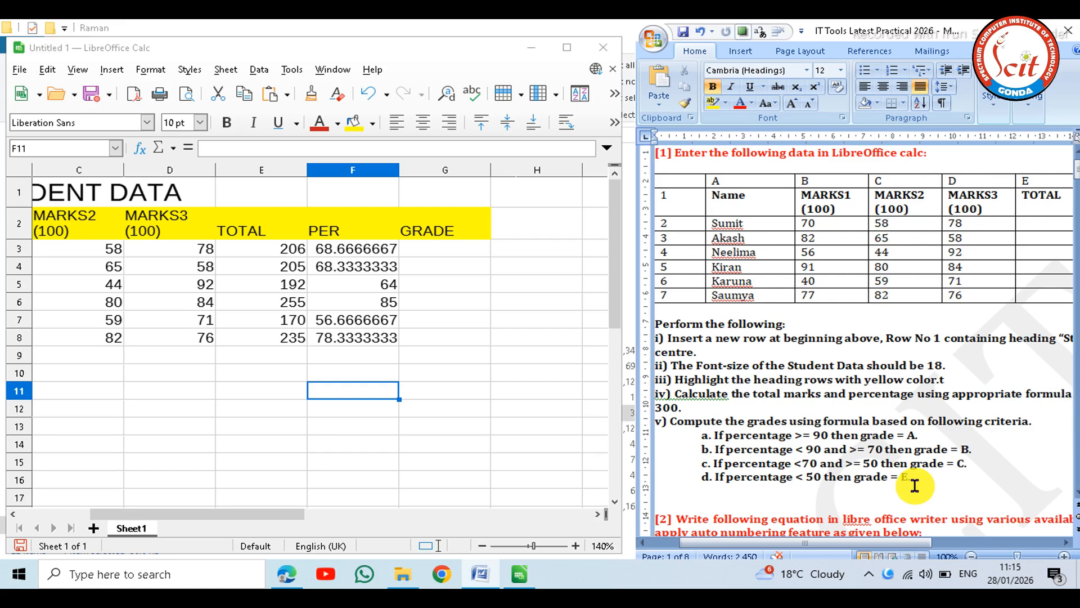
click(426, 250)
text(=)
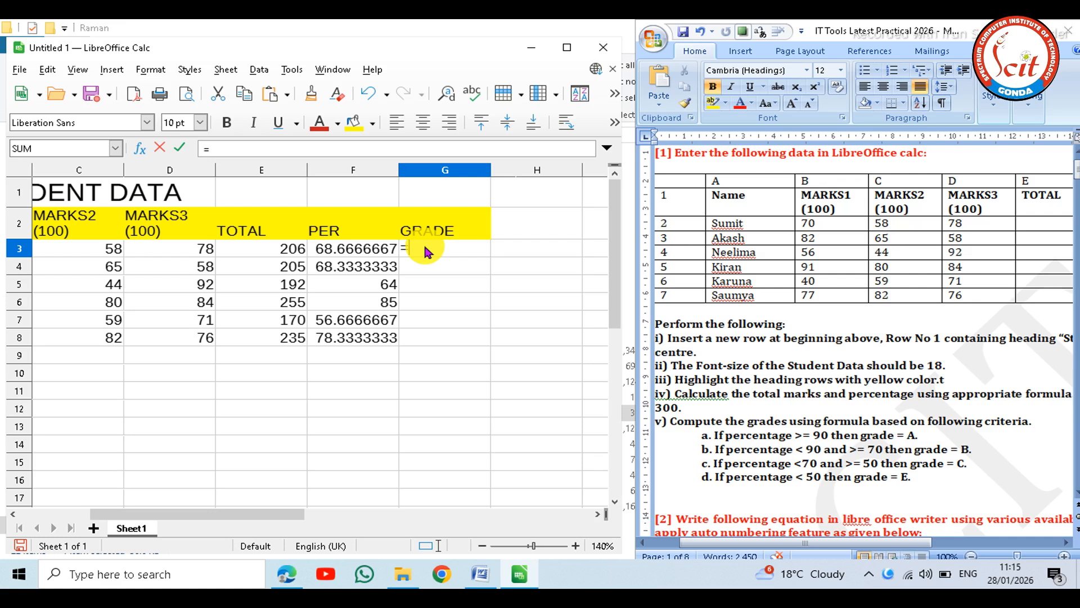
text(if(F3>)
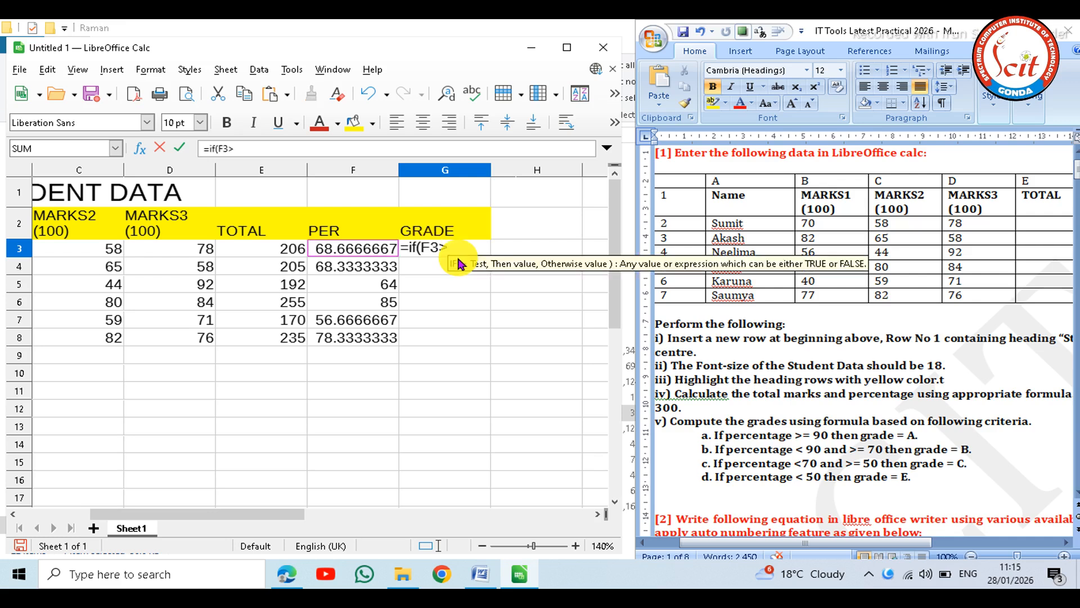
text(=)
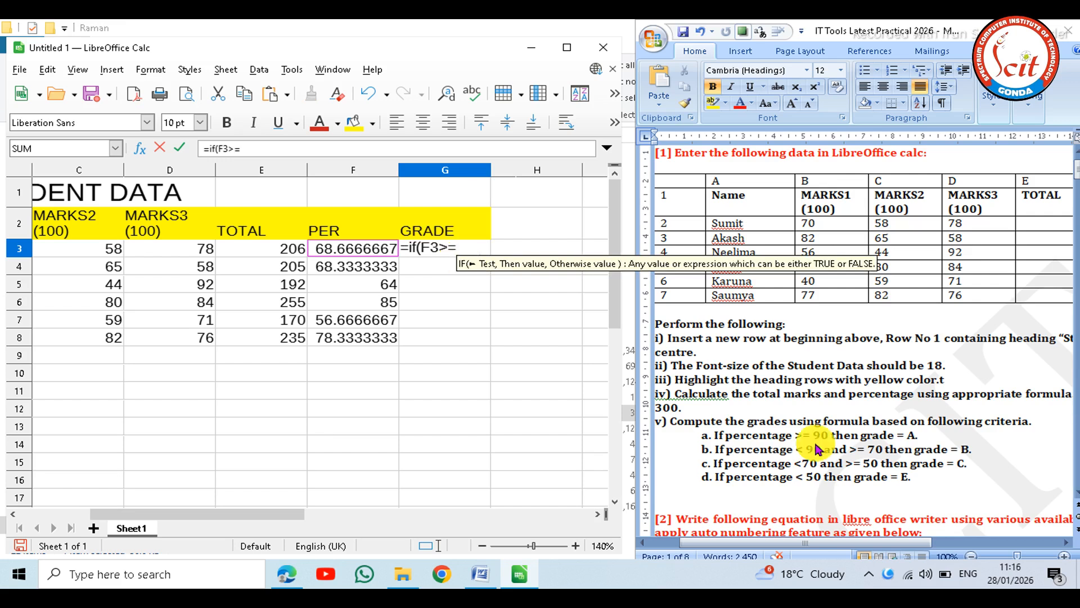
text(90,)
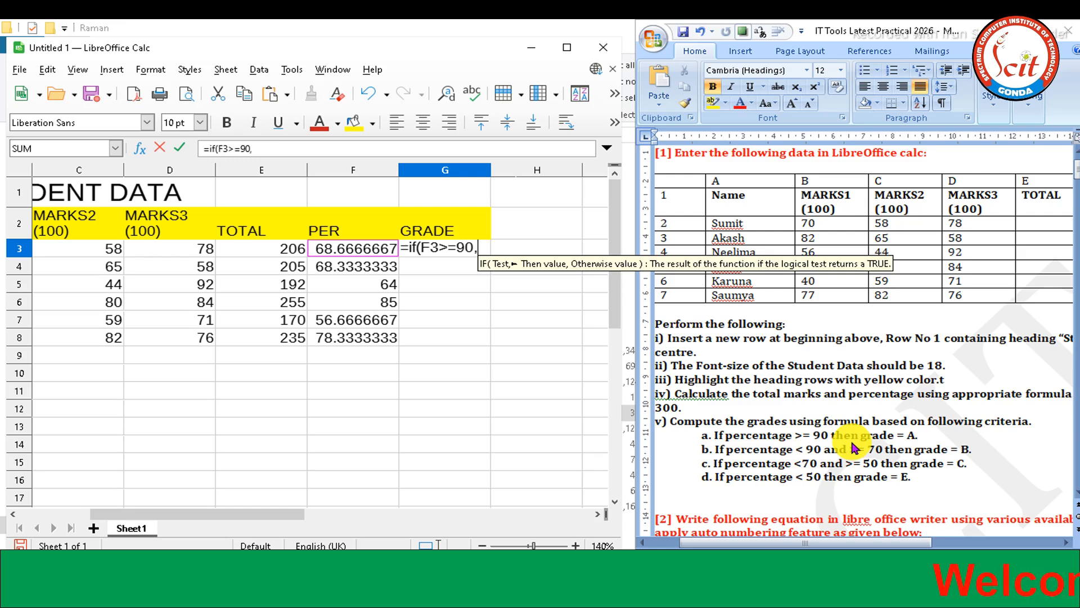
text("A)
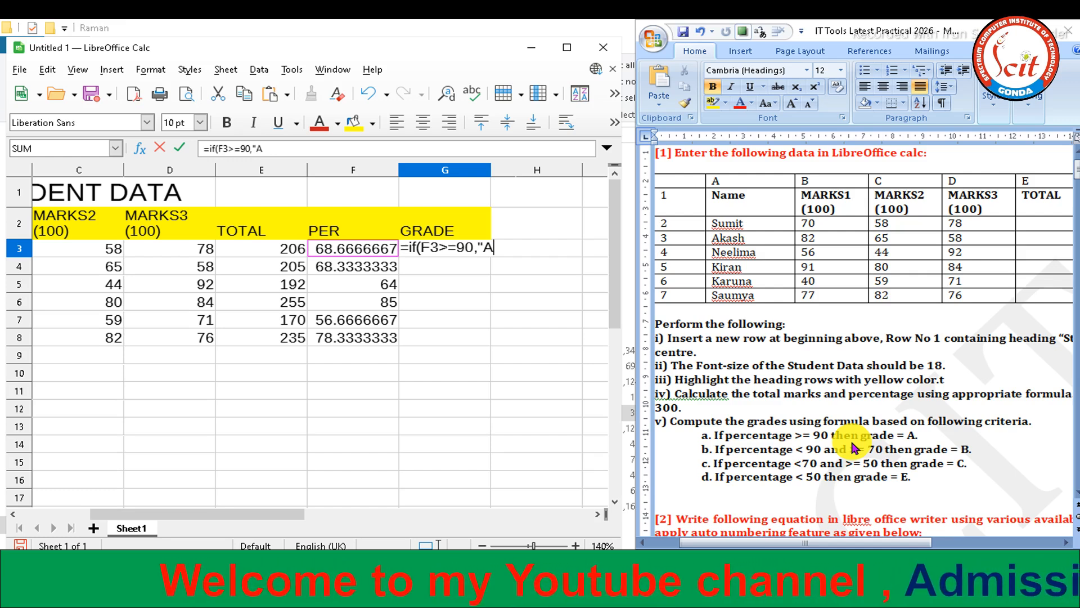
text(",)
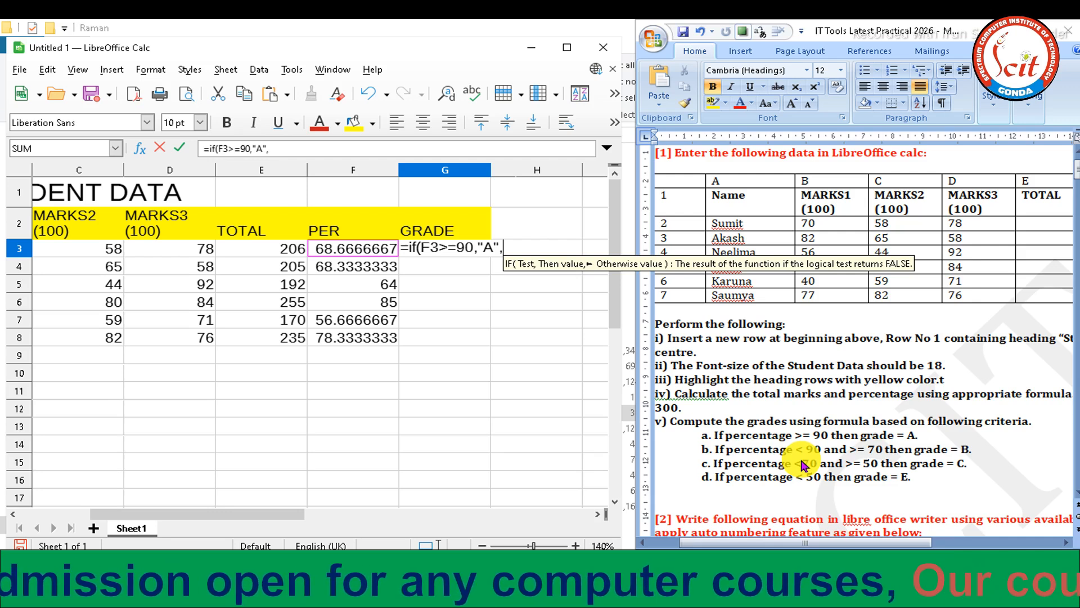
Step: Continue the G3 grade formula with a nested condition if(F3>=70,"B", for grade B
text(if(F3<90)
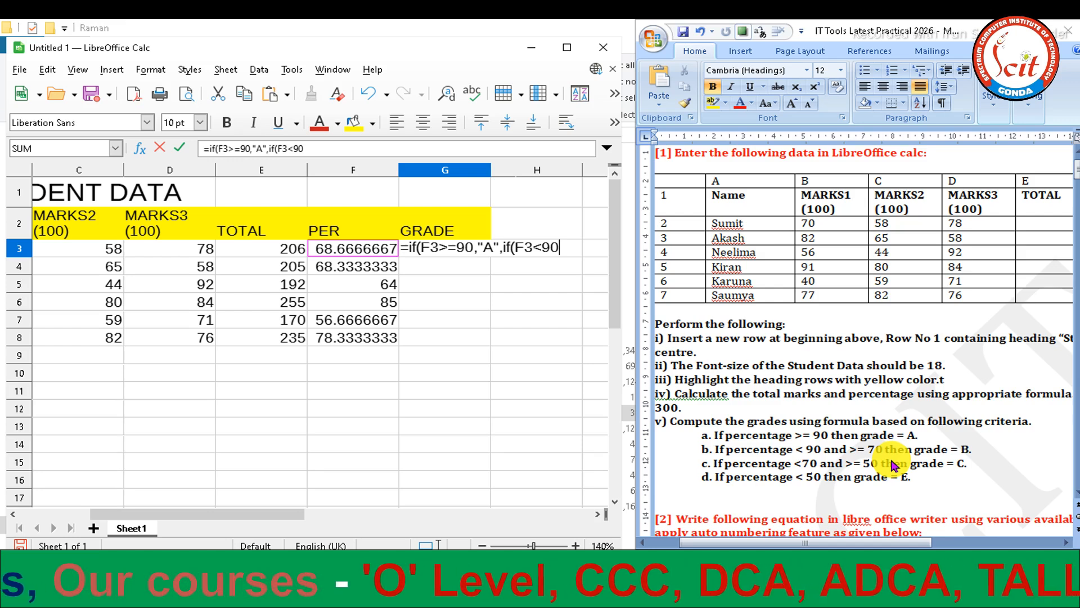
key(BackSpace)
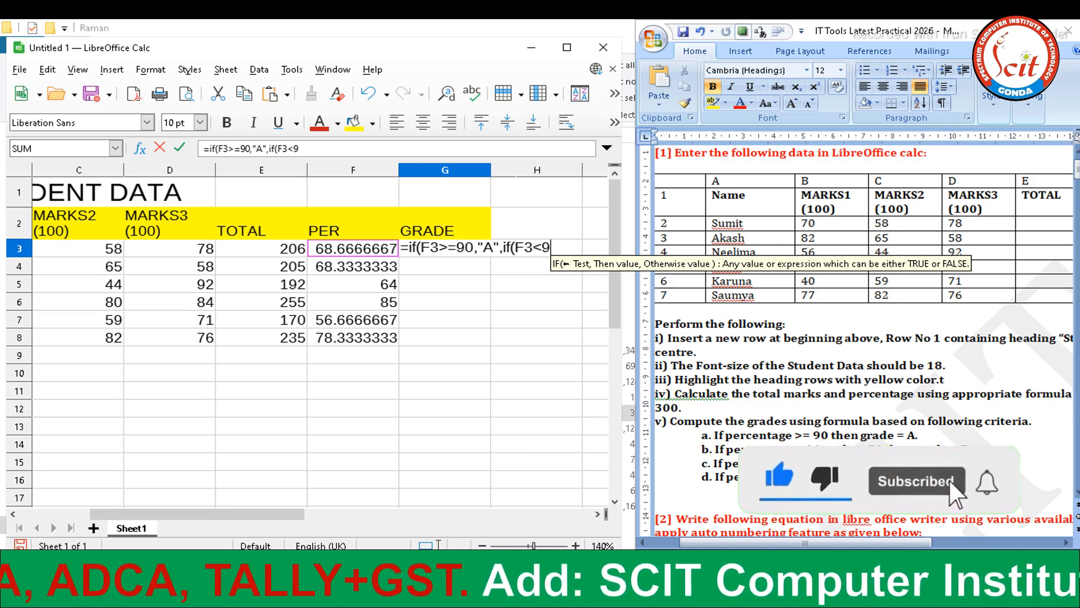
key(BackSpace)
key(BackSpace)
text(>=70,"B")
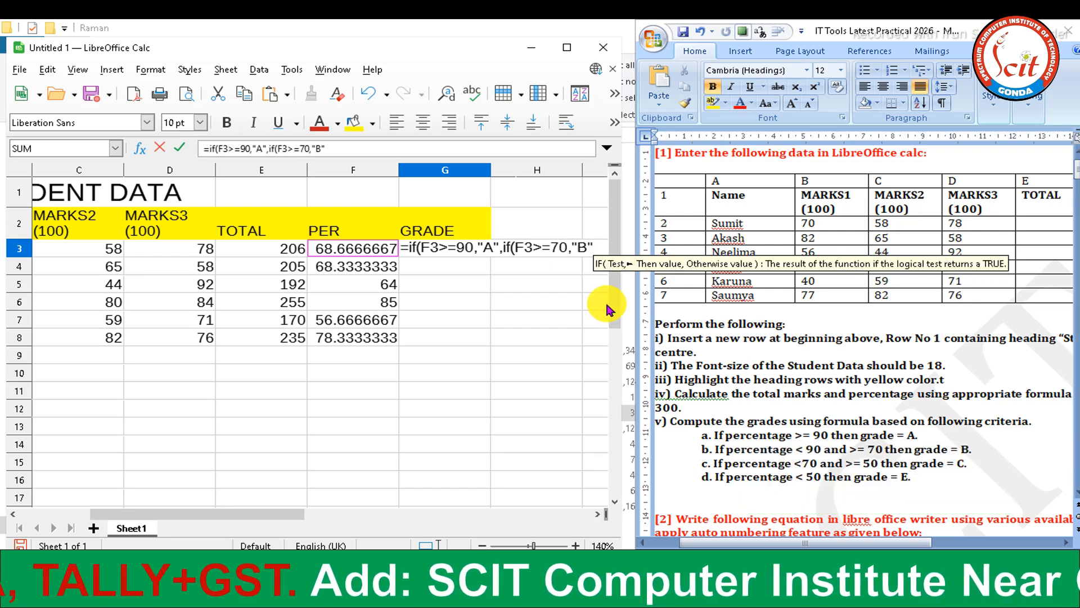
text(,)
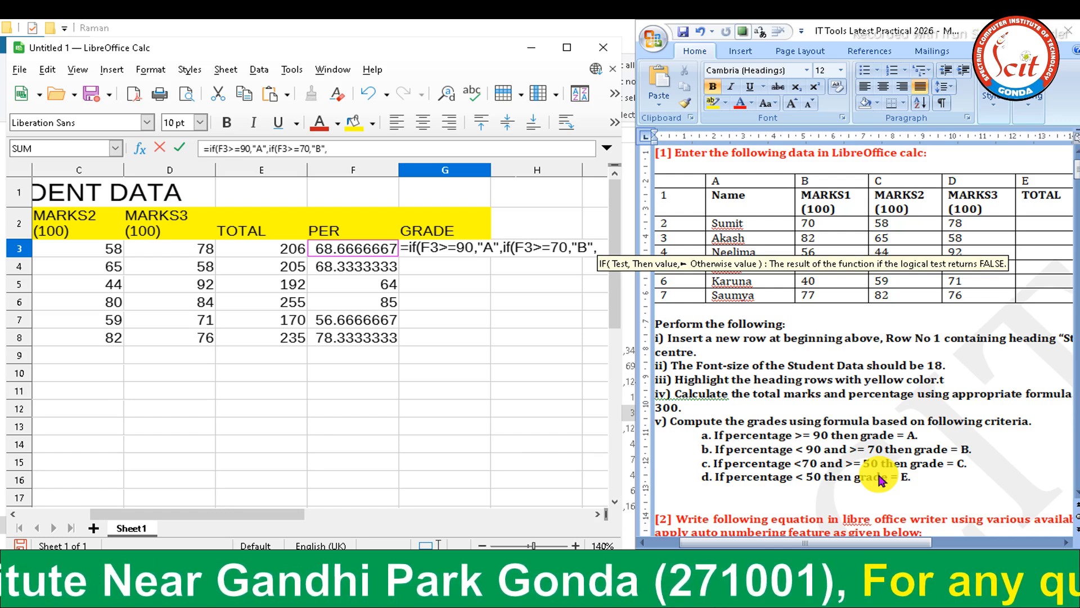
Step: Complete the G3 grade formula with the nested condition if(F3>=50,"C","E" for grades C and E
text(if()
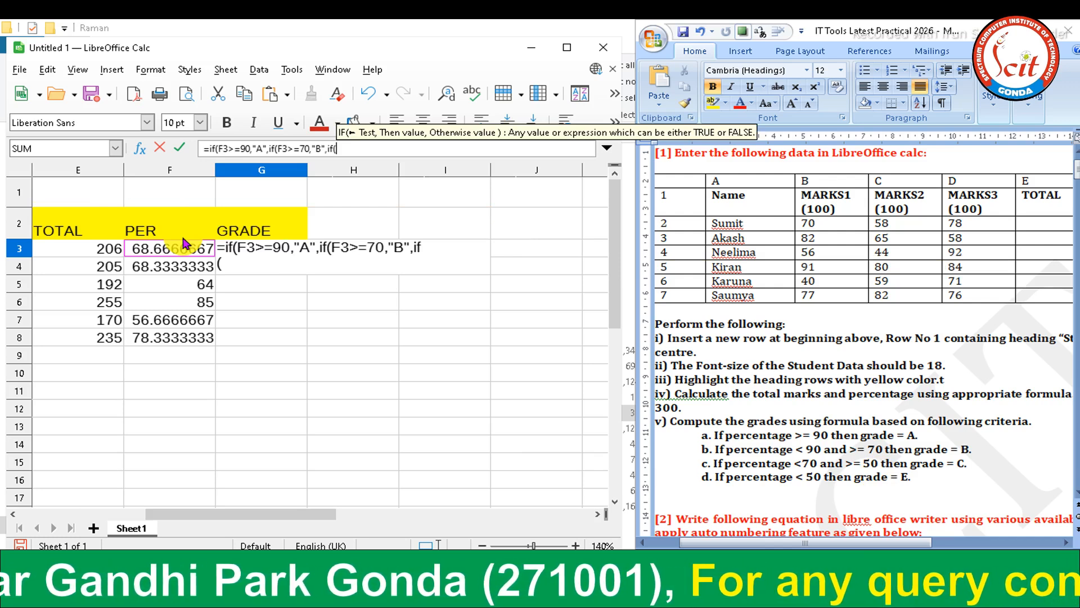
text(F3>=50)
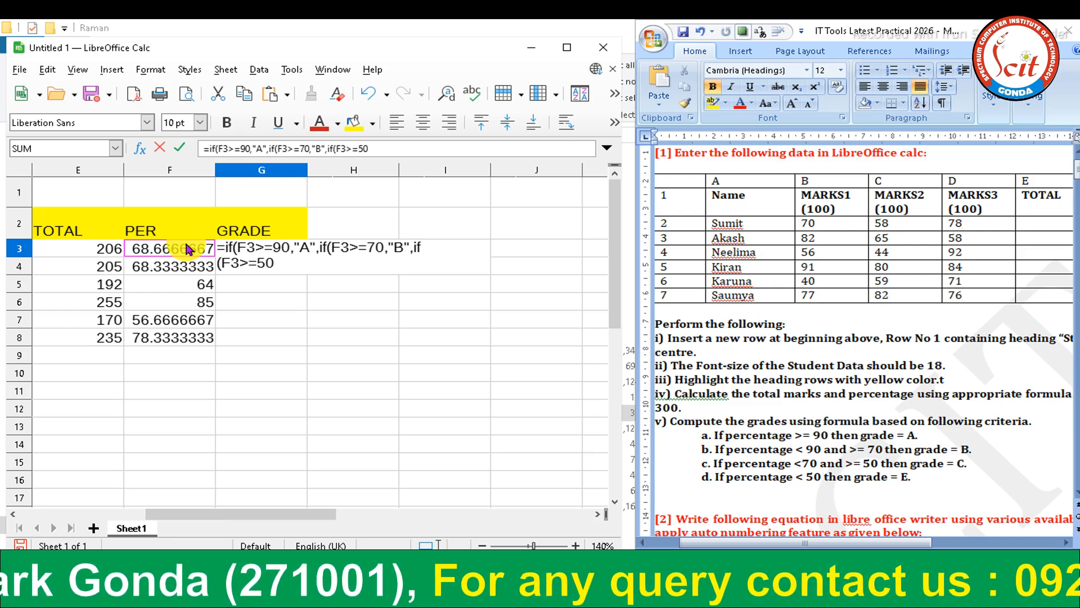
text(,"C")
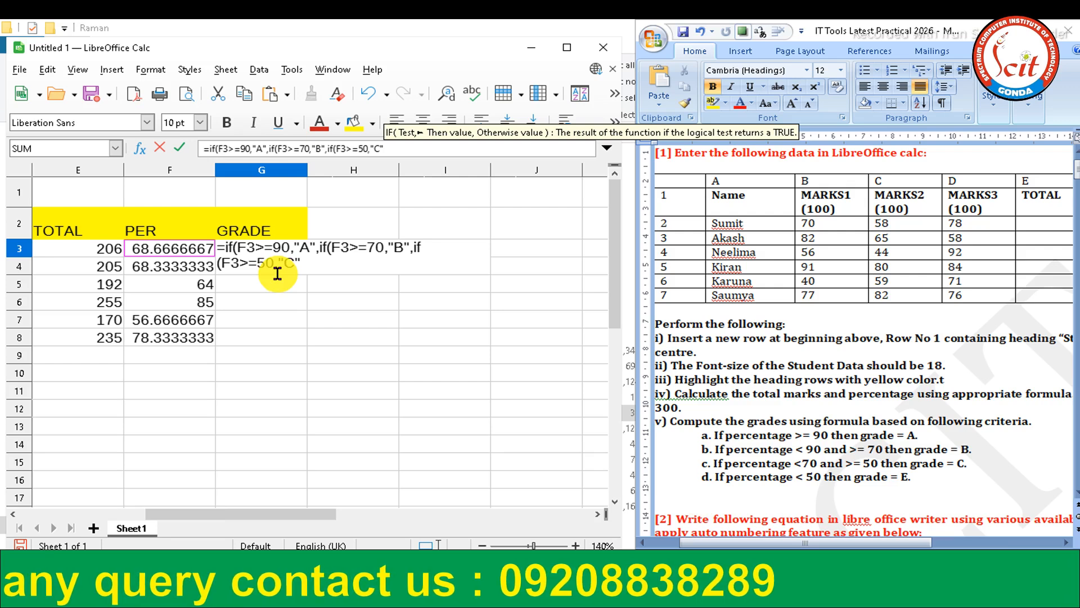
text(,")
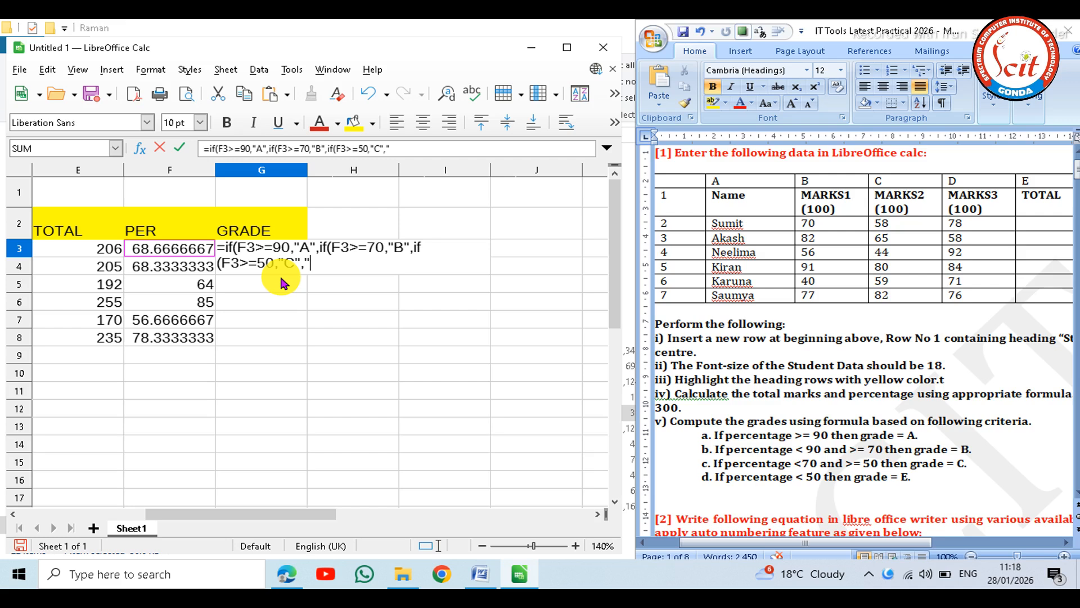
text(E")
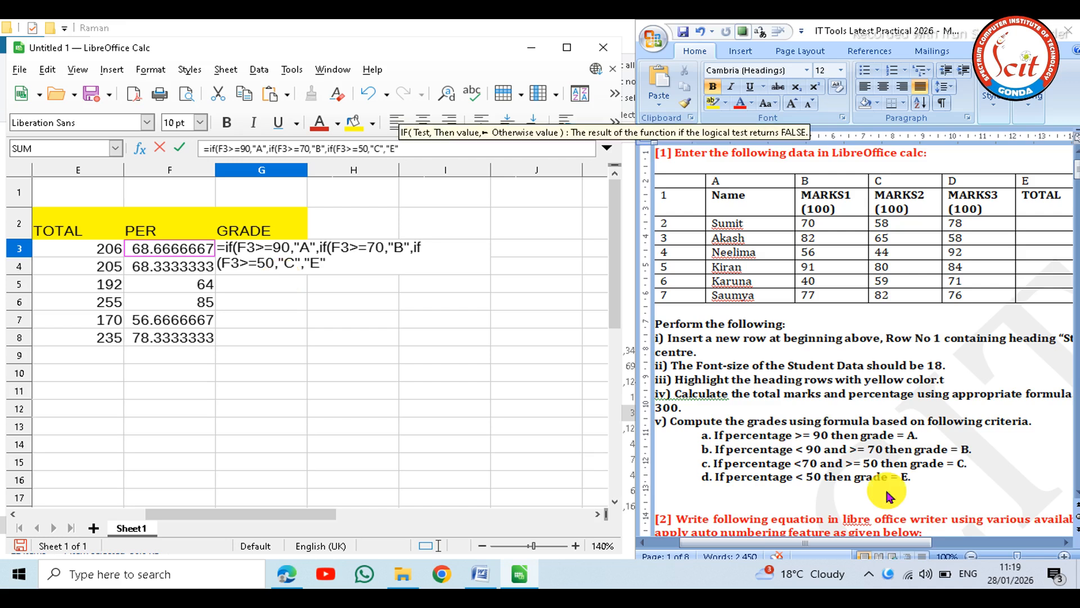